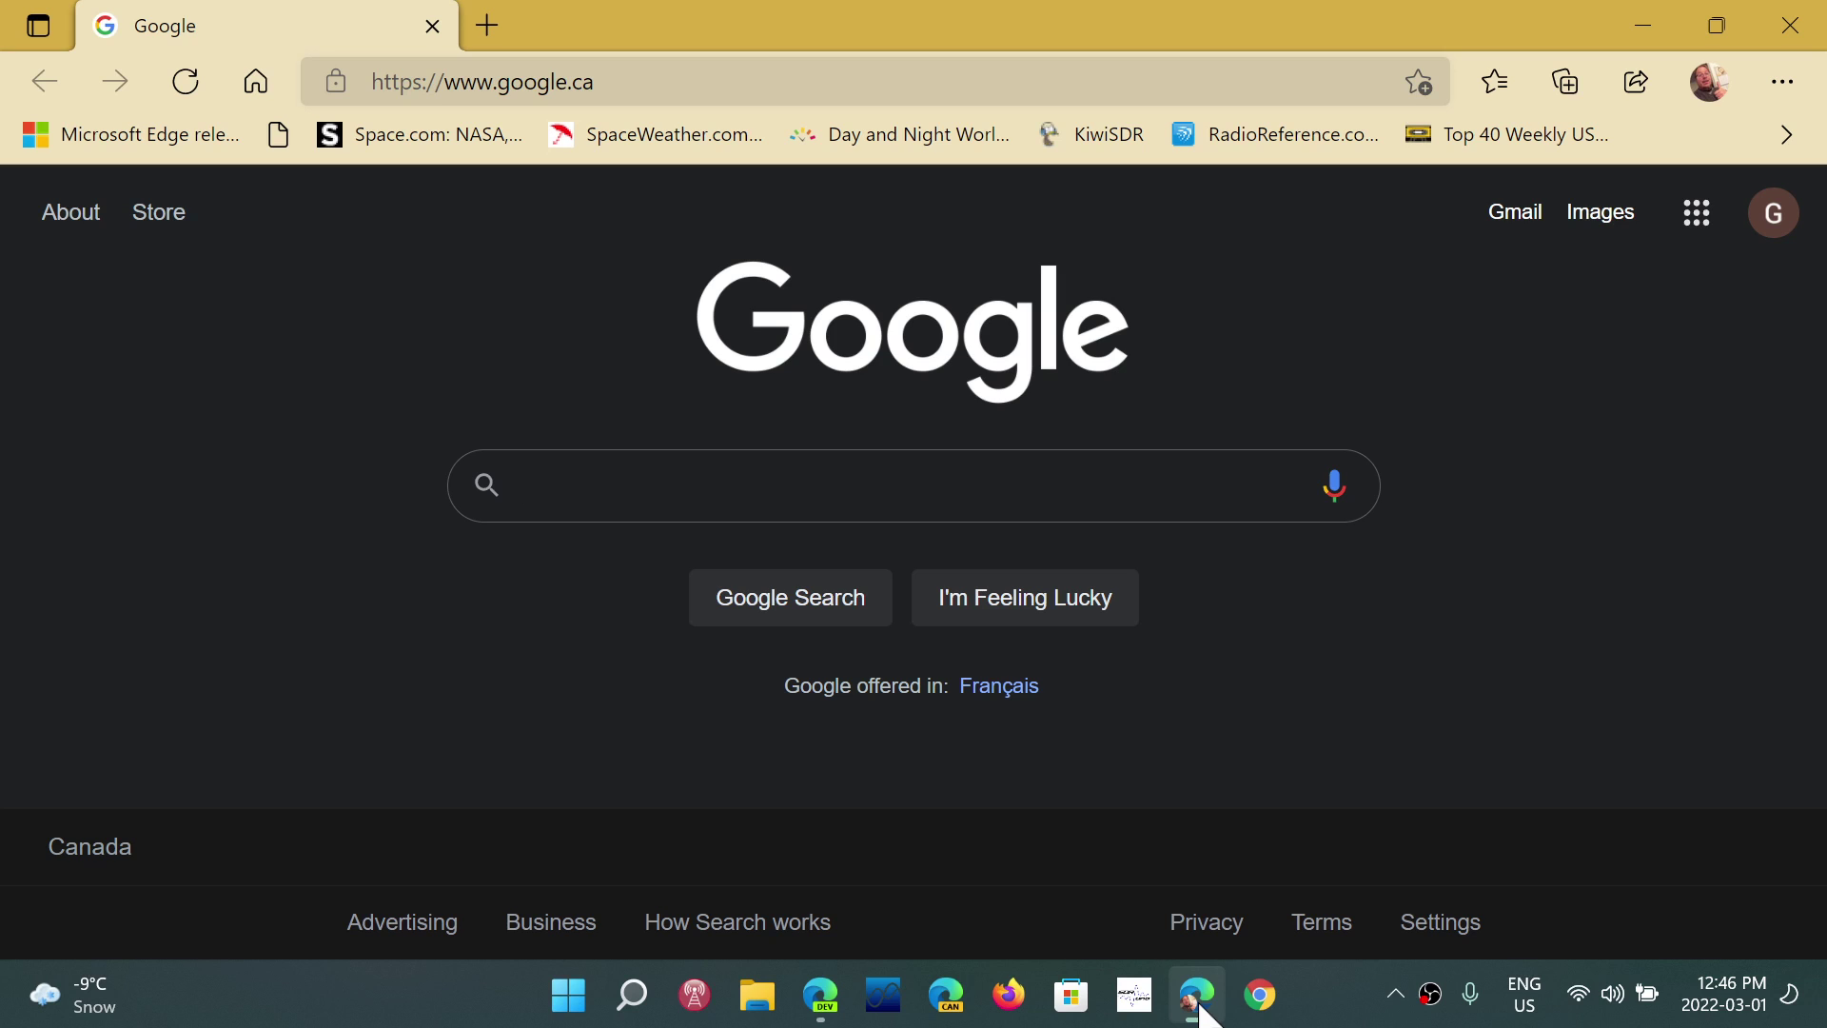
- Show the Everyday Practical Electronics Vol.31 No.5 PDF full screen at its cover, page 1 of 73
{"action": "left_click", "coordinate": [822, 999]}
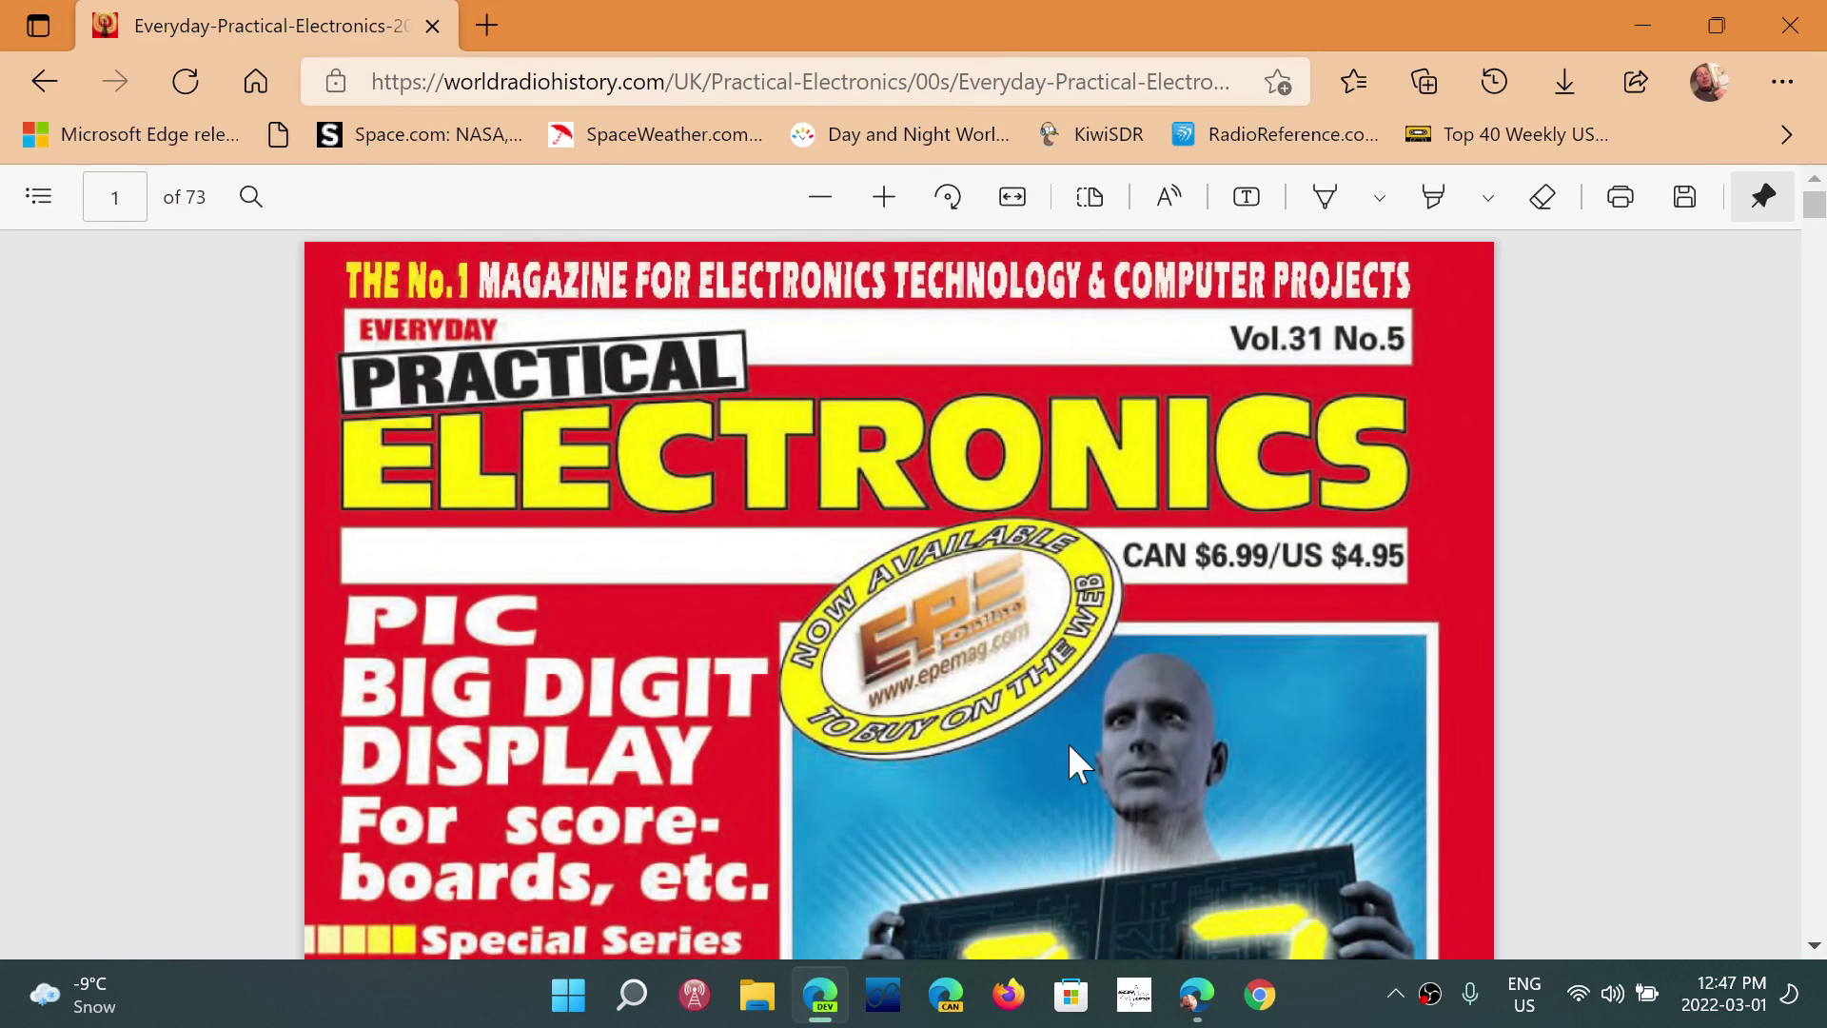
{"action": "key", "text": "F11"}
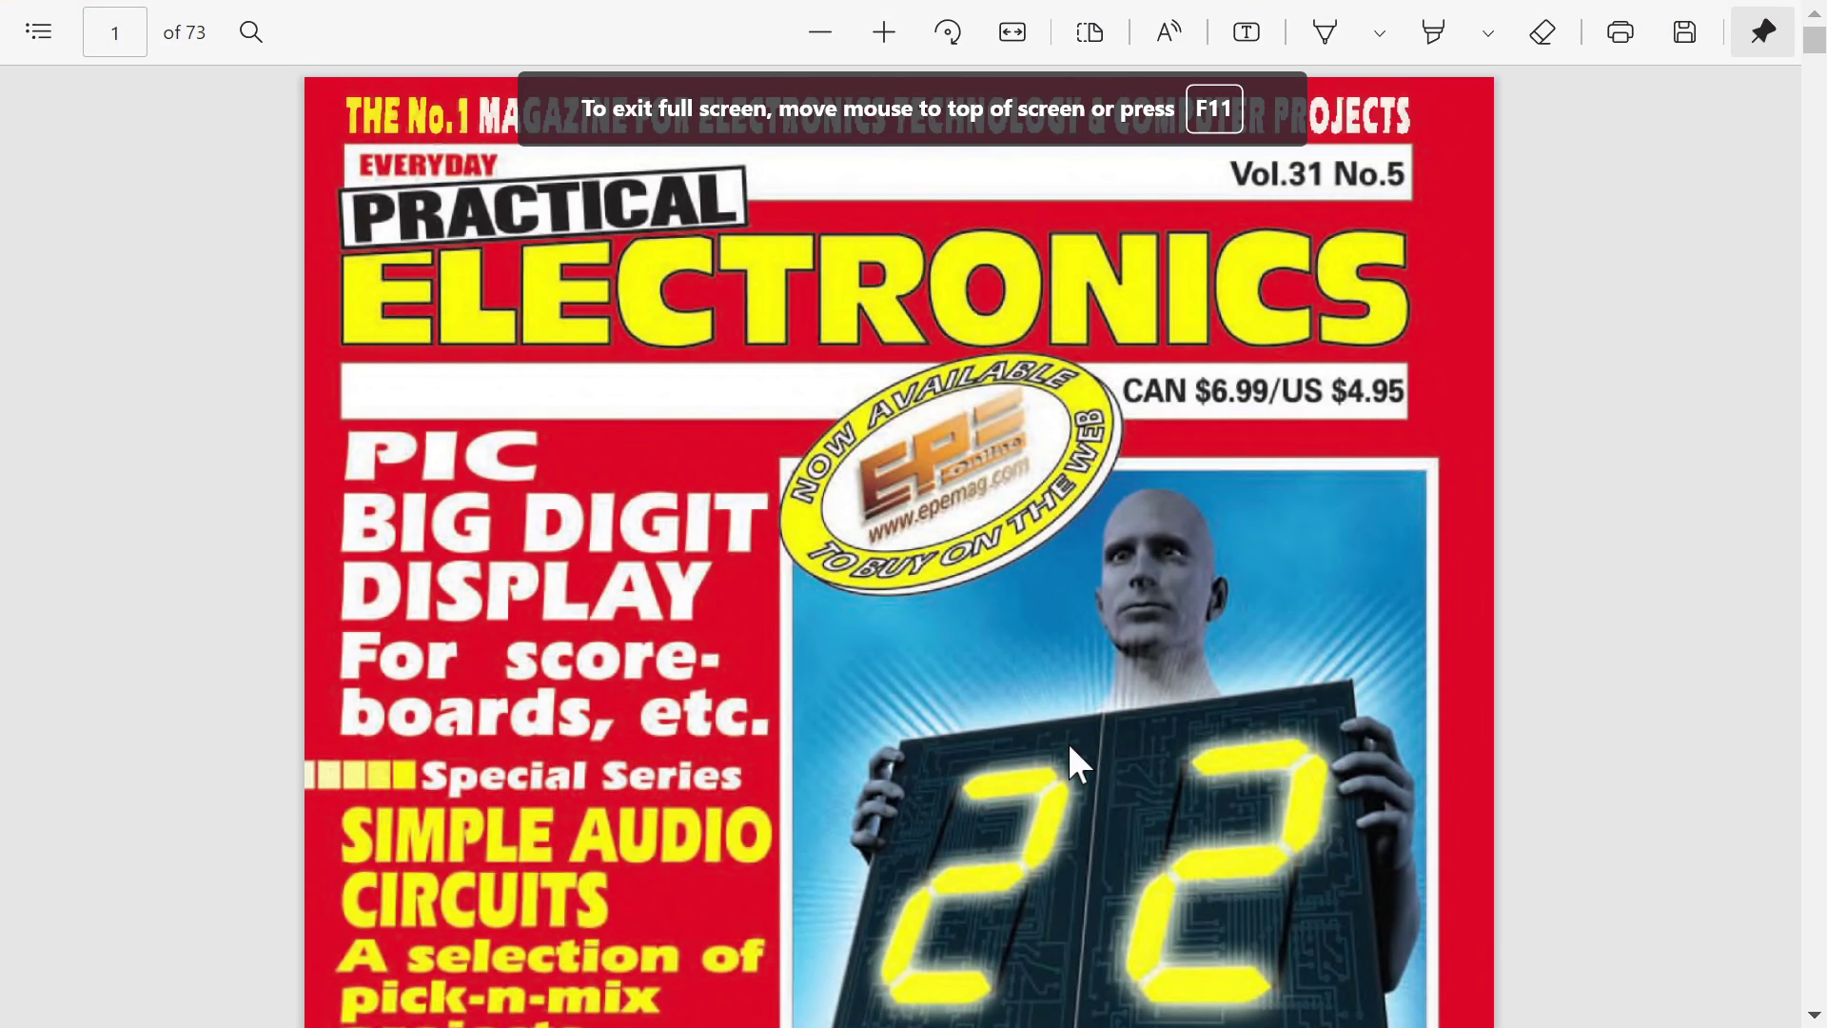
{"action": "scroll", "coordinate": [1069, 749], "scroll_direction": "down", "scroll_amount": 10}
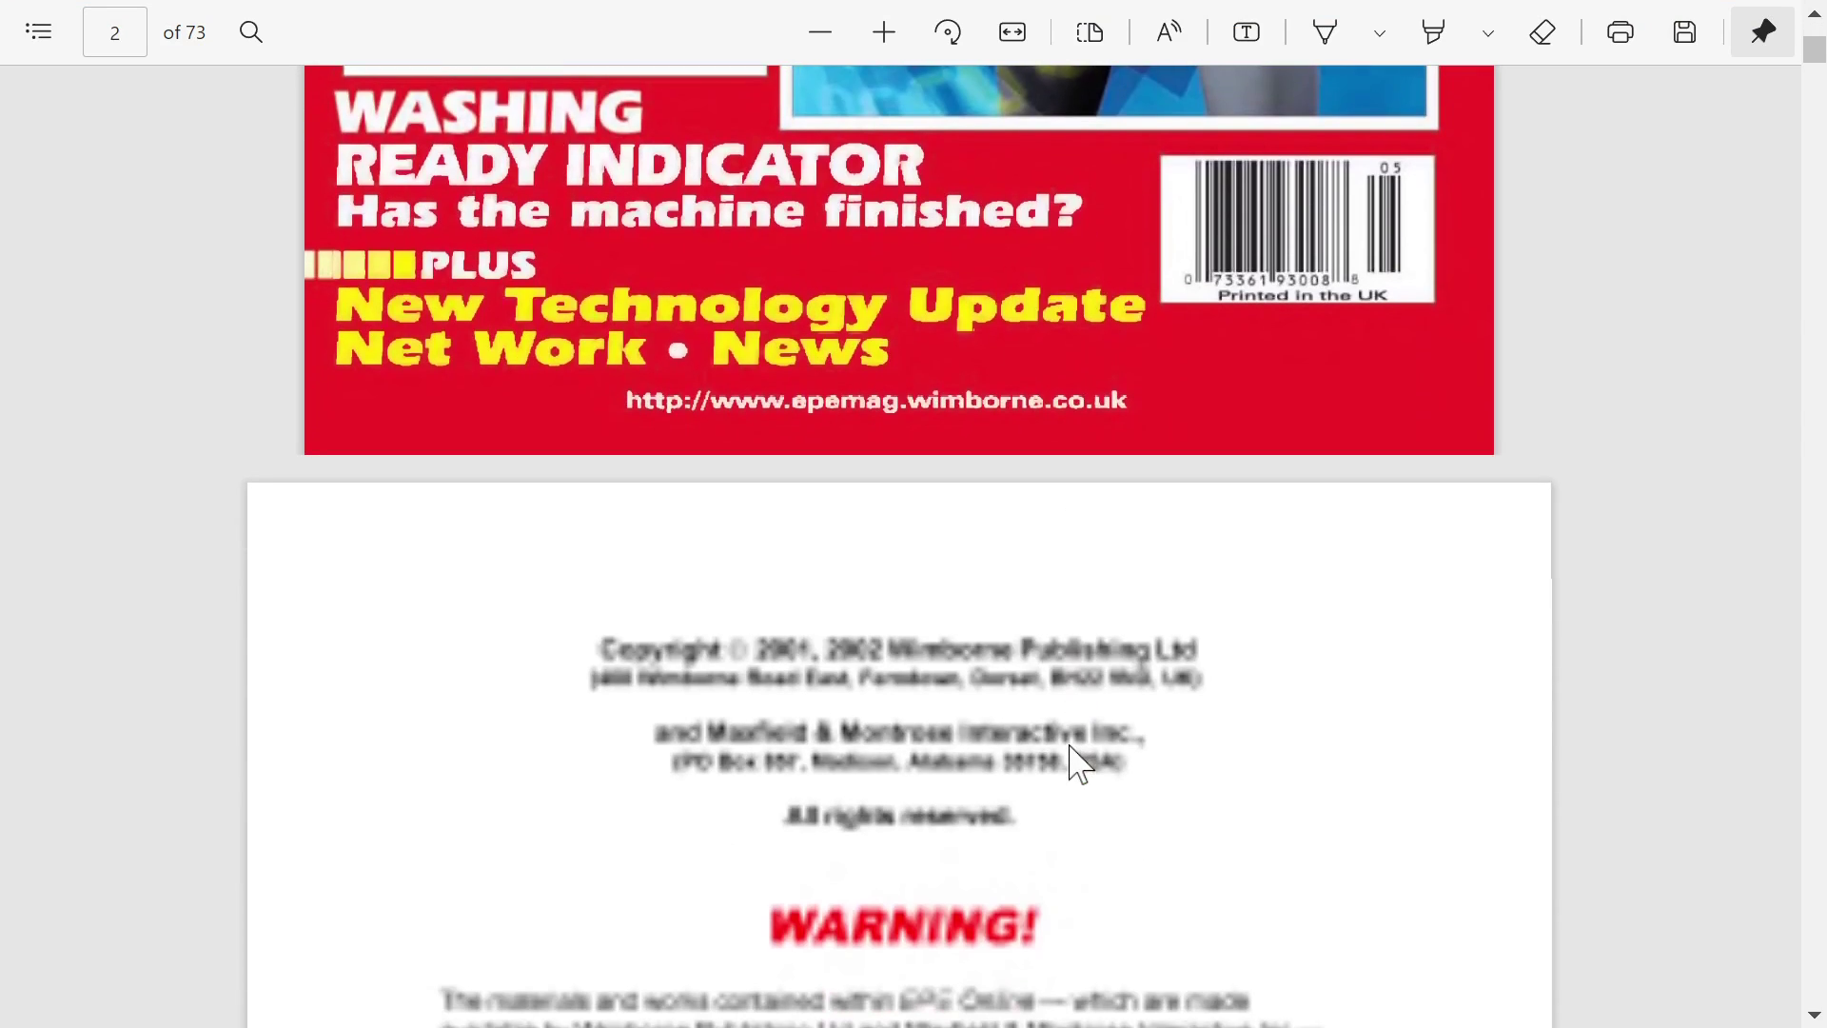
{"action": "scroll", "coordinate": [1069, 747], "scroll_direction": "down", "scroll_amount": 5}
{"action": "key", "text": "Home"}
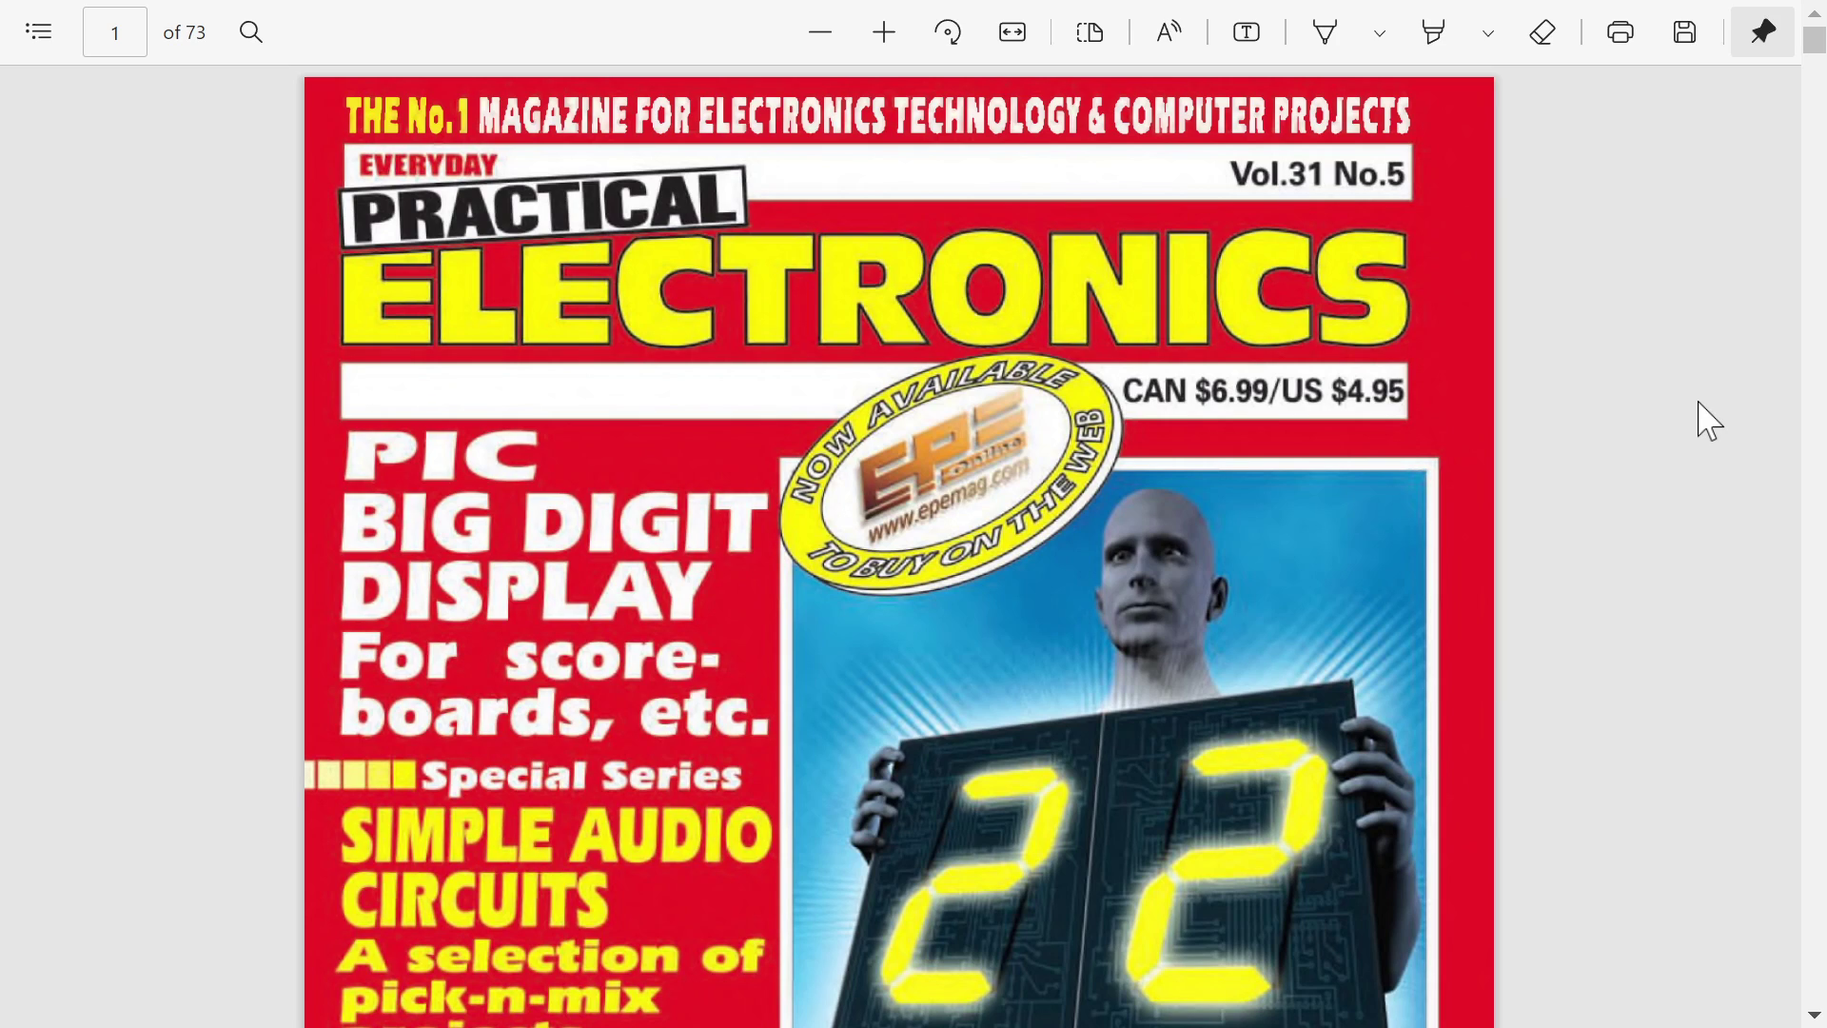
- Scroll through the magazine to the opening heading of the Freezer Alarm article on page 13
{"action": "scroll", "coordinate": [1708, 419], "scroll_direction": "down", "scroll_amount": 20}
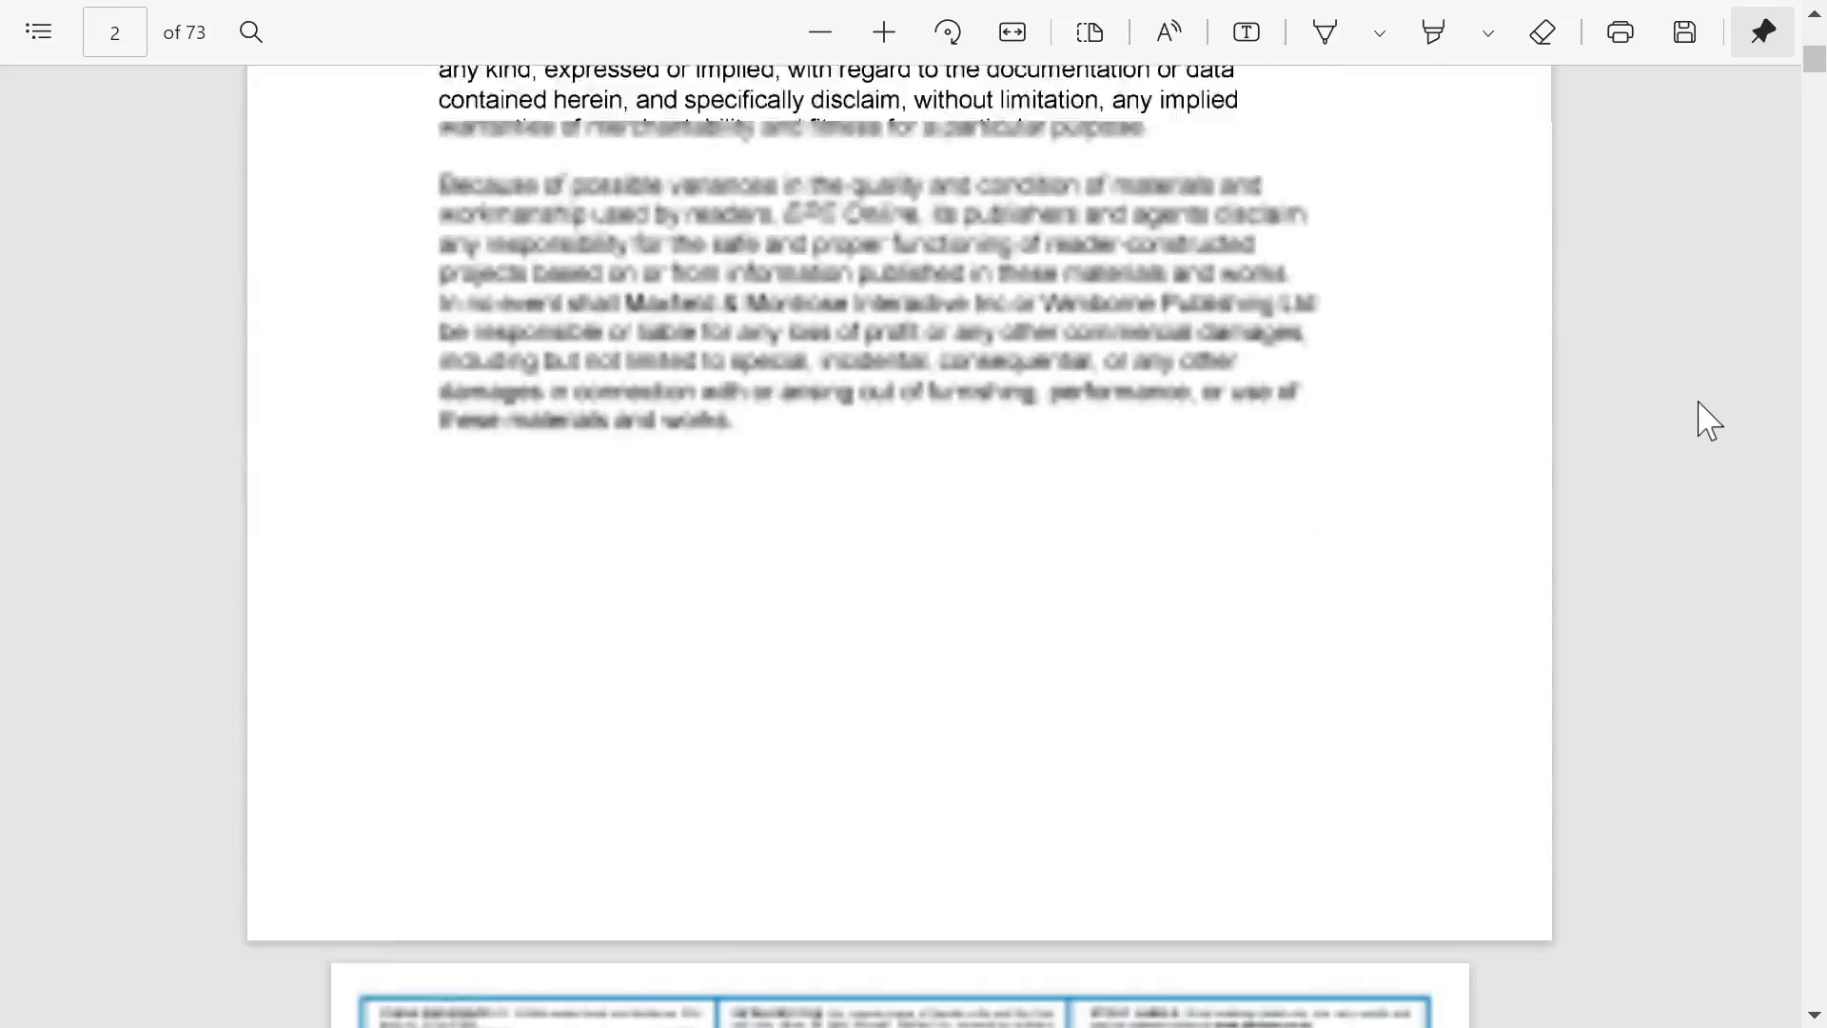
{"action": "scroll", "coordinate": [1708, 419], "scroll_direction": "down", "scroll_amount": 5}
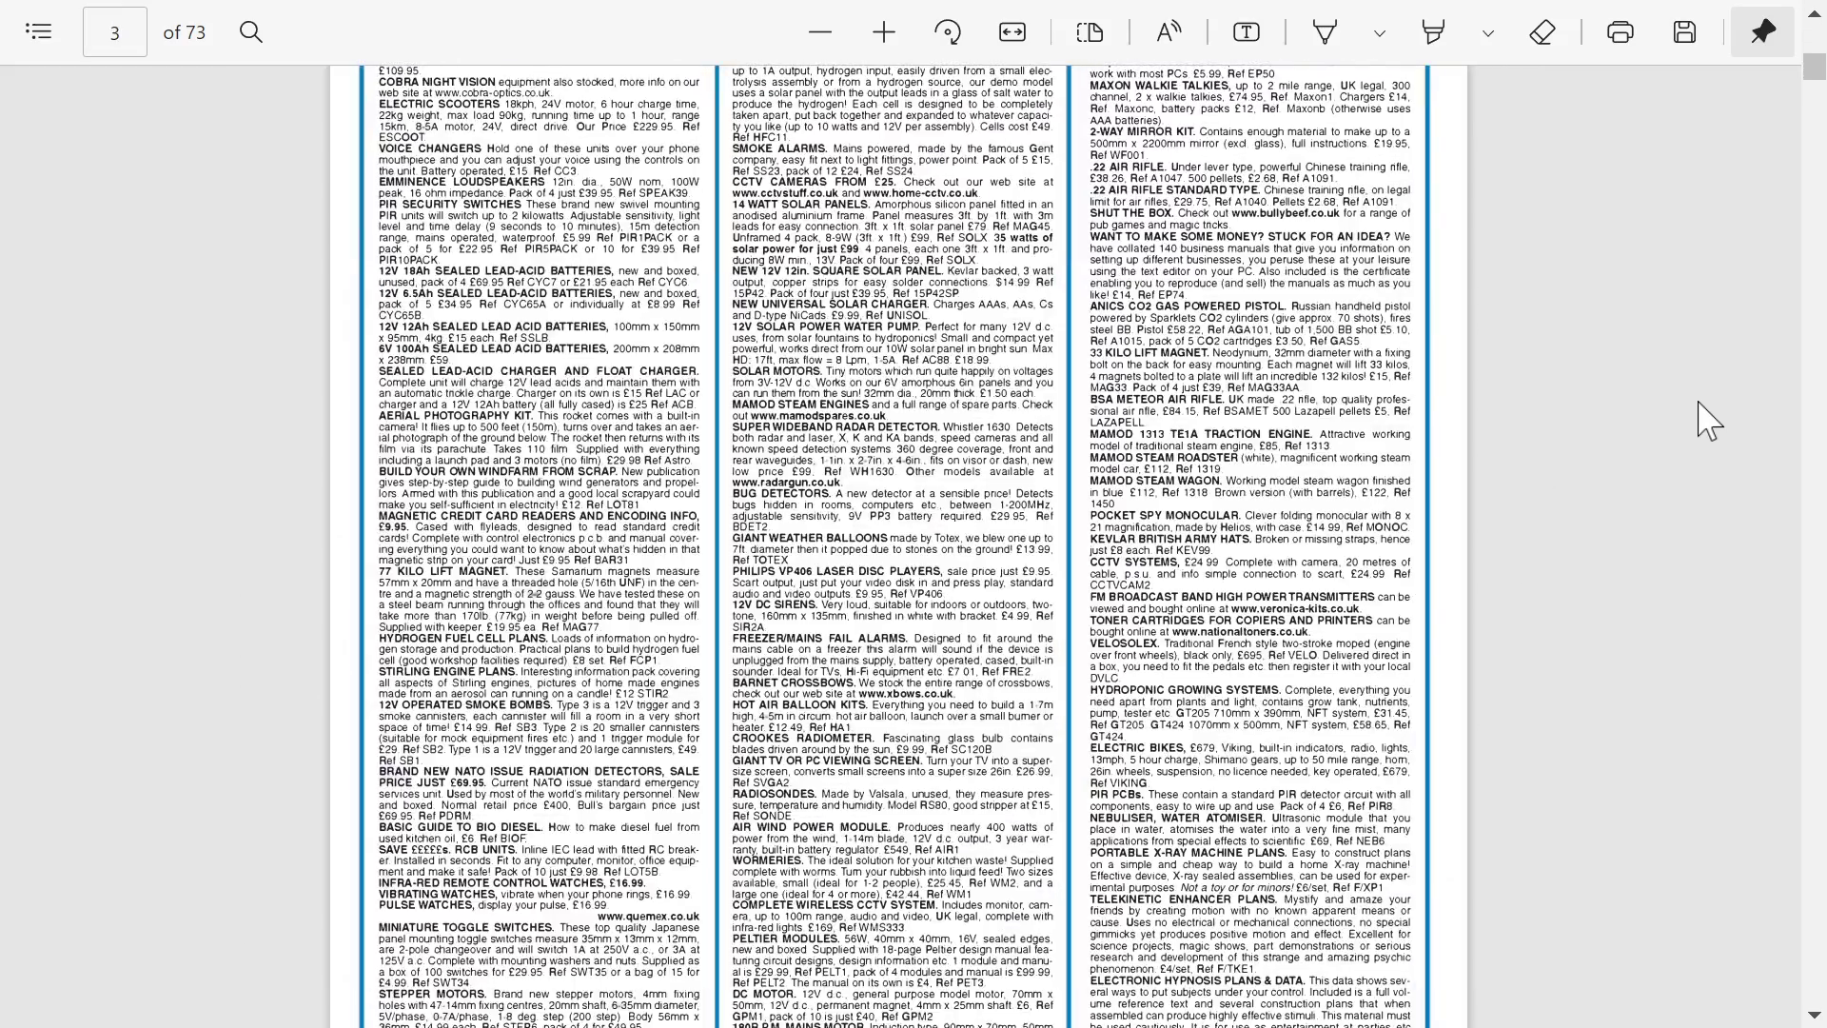
{"action": "scroll", "coordinate": [1708, 419], "scroll_direction": "down", "scroll_amount": 10}
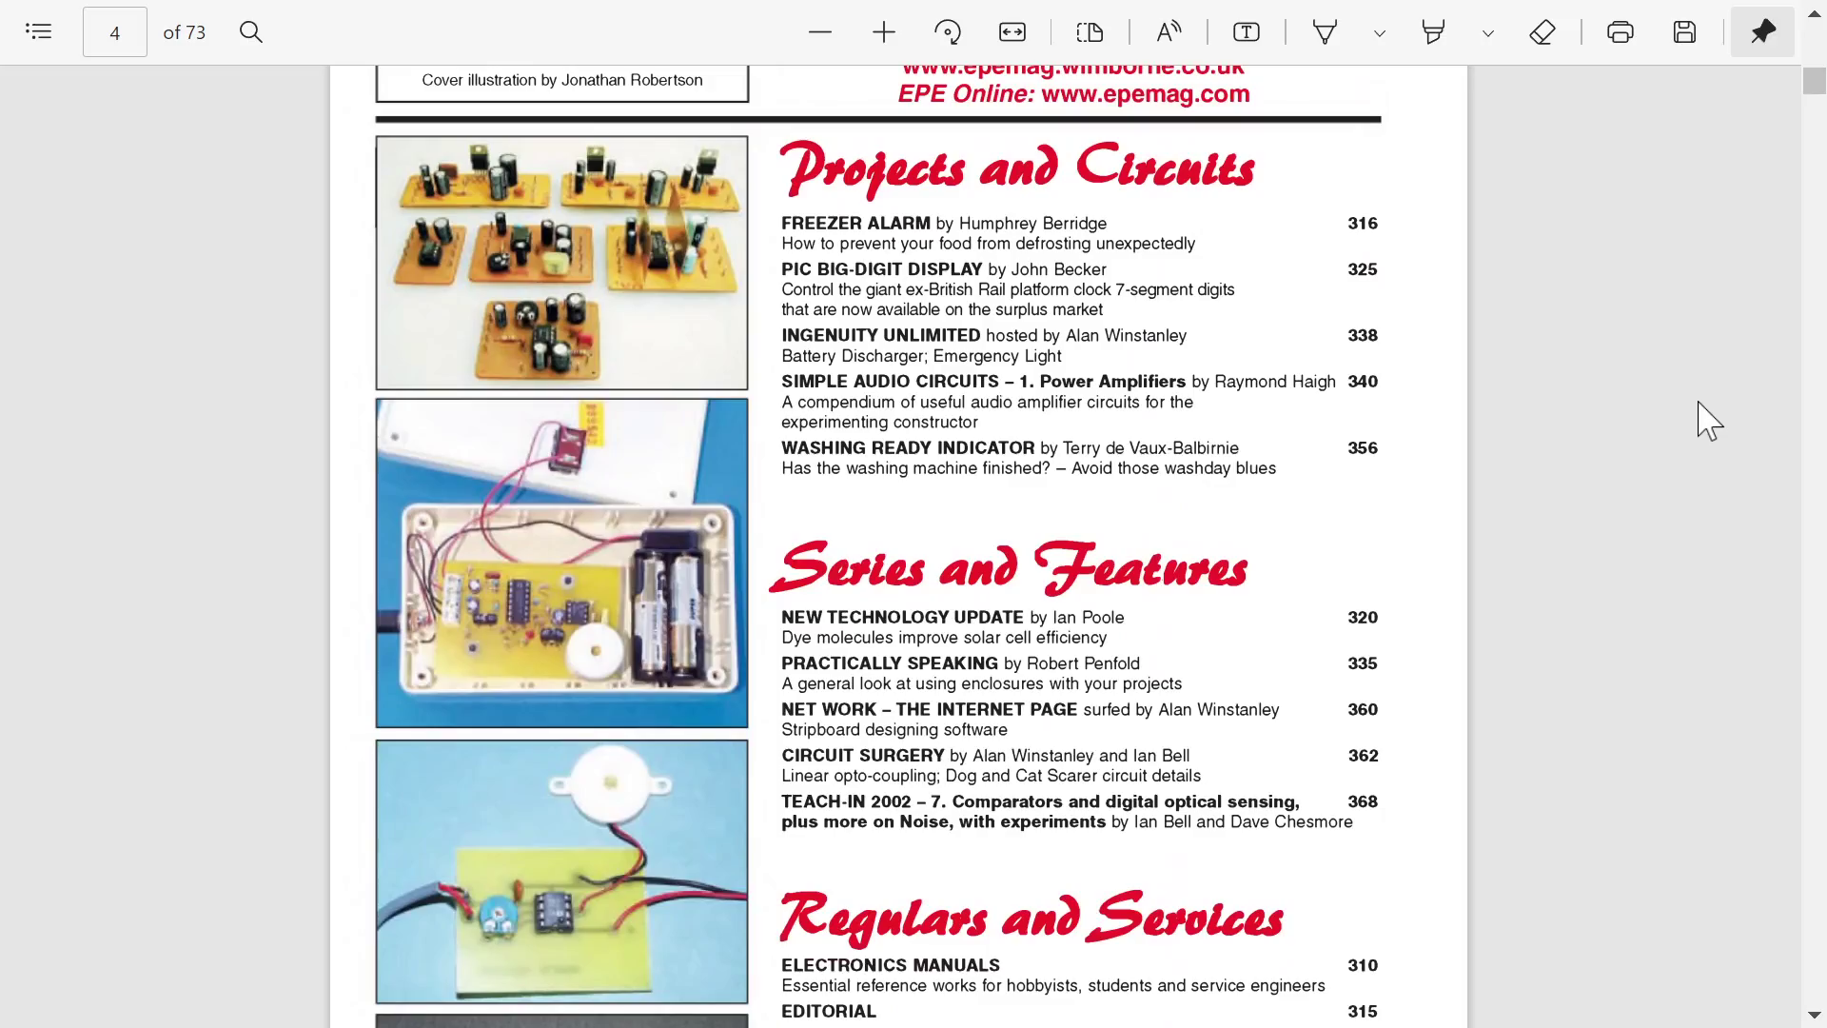
{"action": "scroll", "coordinate": [1708, 419], "scroll_direction": "down", "scroll_amount": 15}
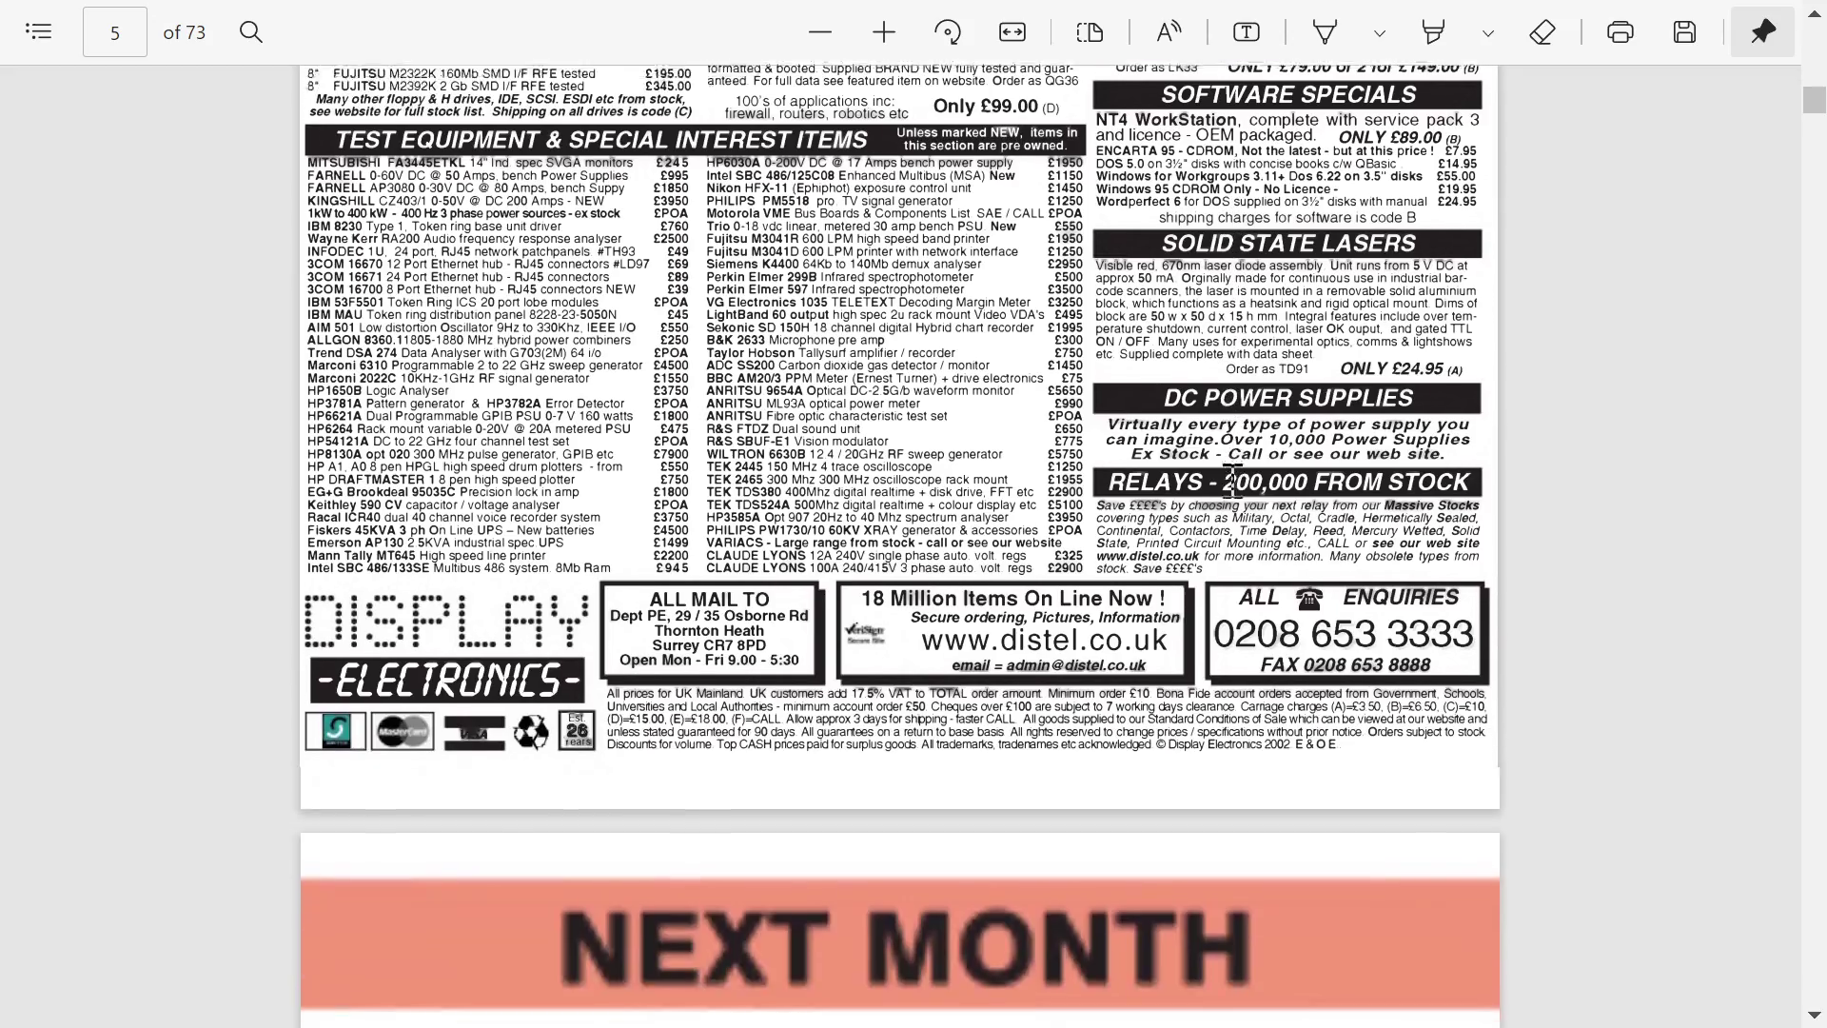
{"action": "scroll", "coordinate": [1233, 481], "scroll_direction": "down", "scroll_amount": 7}
{"action": "scroll", "coordinate": [1233, 481], "scroll_direction": "down", "scroll_amount": 20}
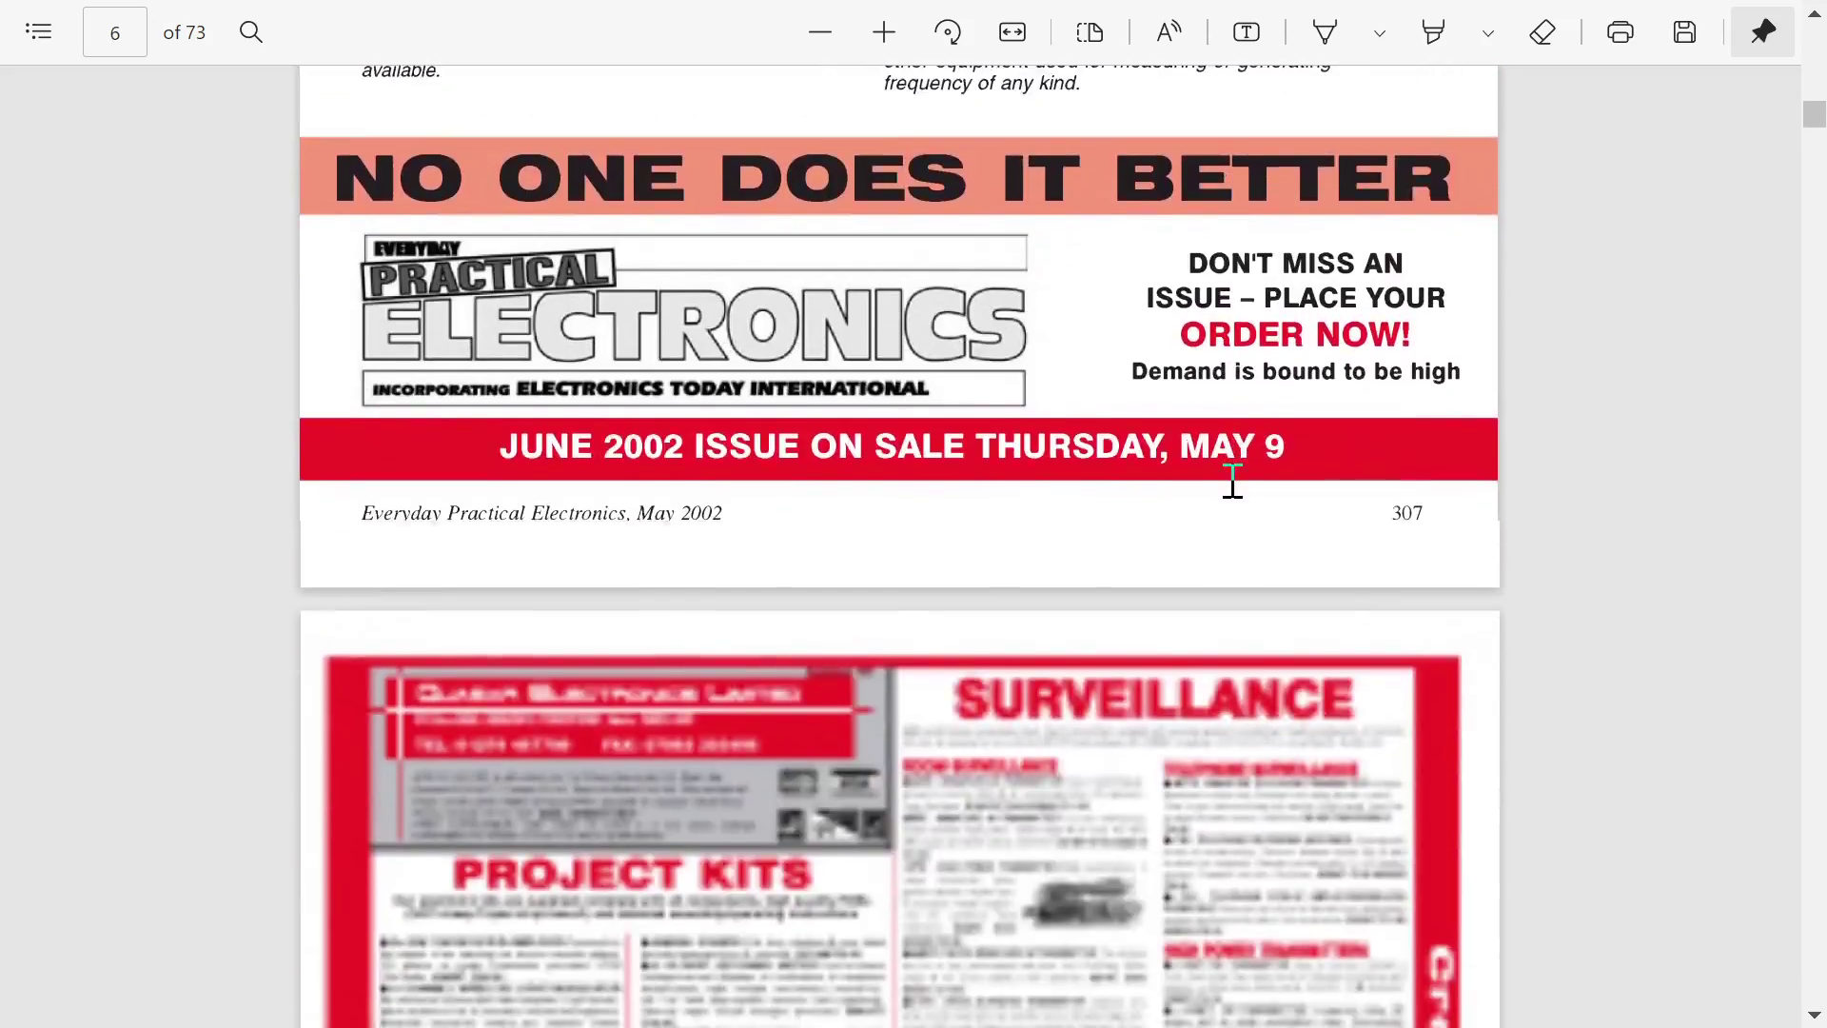
{"action": "scroll", "coordinate": [1399, 571], "scroll_direction": "up", "scroll_amount": 5}
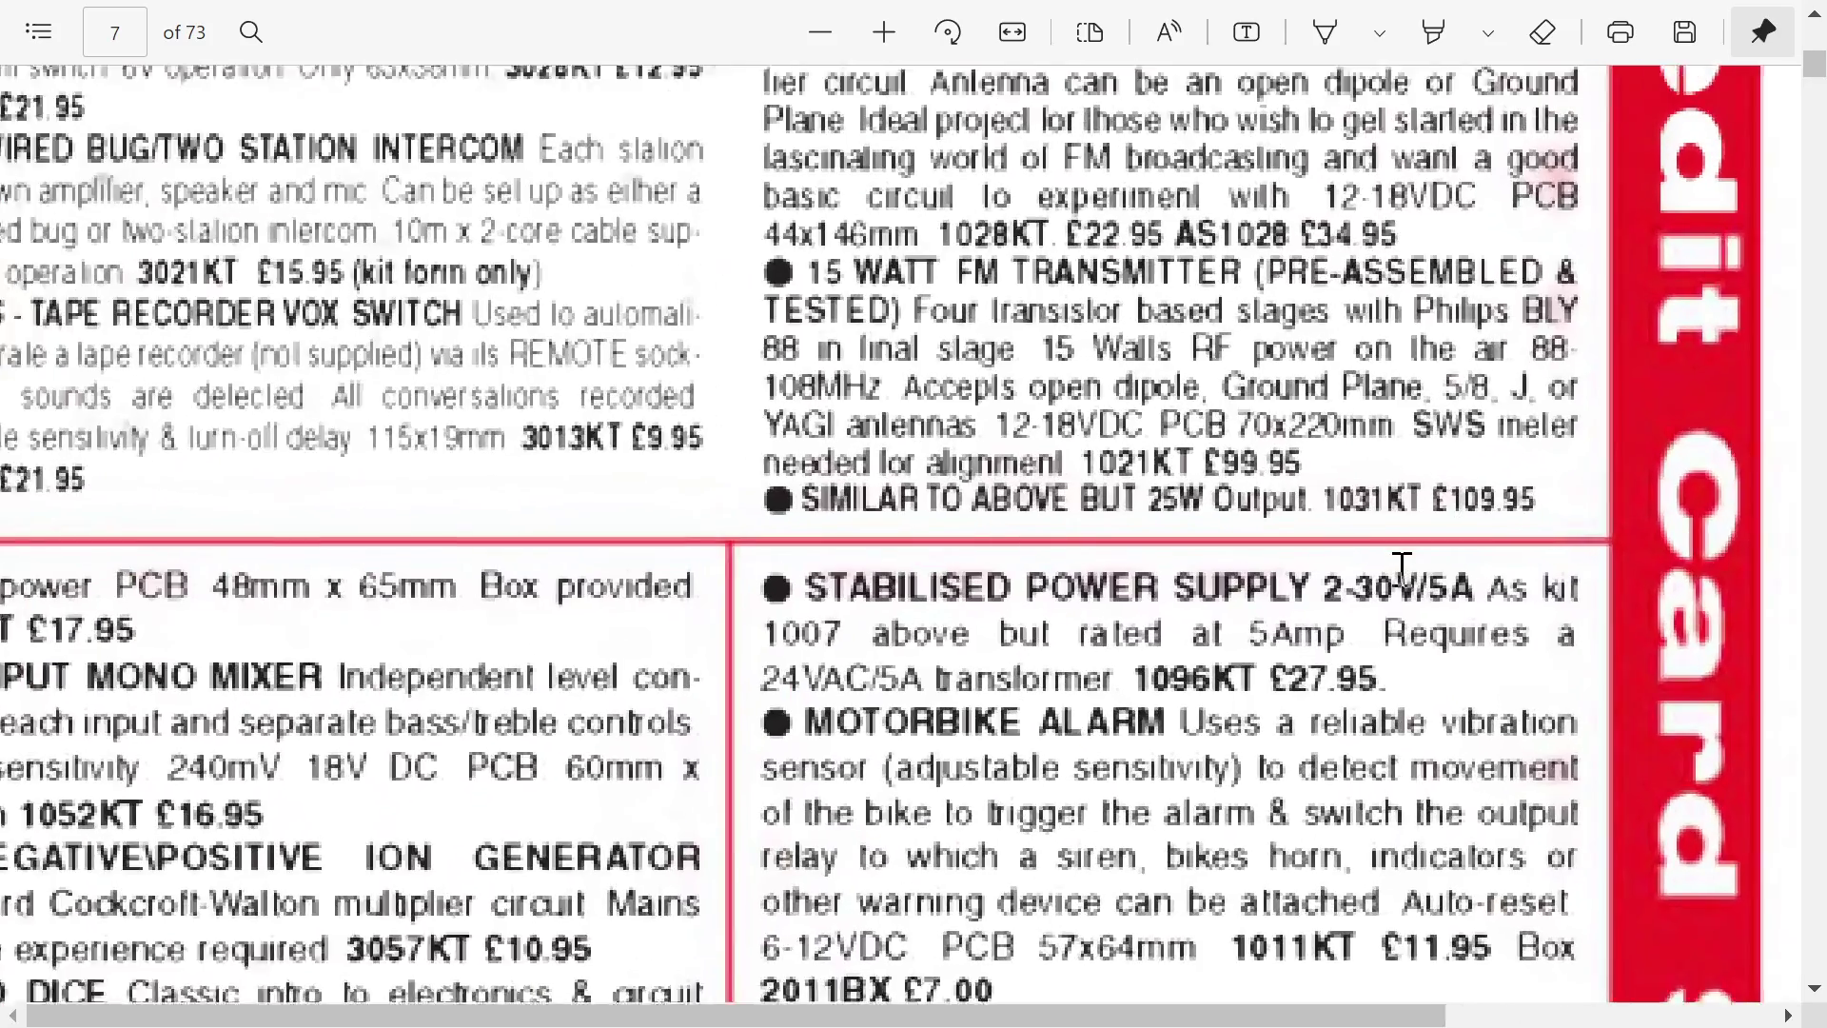
{"action": "scroll", "coordinate": [1399, 571], "scroll_direction": "down", "scroll_amount": 8}
{"action": "scroll", "coordinate": [1402, 569], "scroll_direction": "down", "scroll_amount": 5}
{"action": "scroll", "coordinate": [1402, 569], "scroll_direction": "down", "scroll_amount": 10}
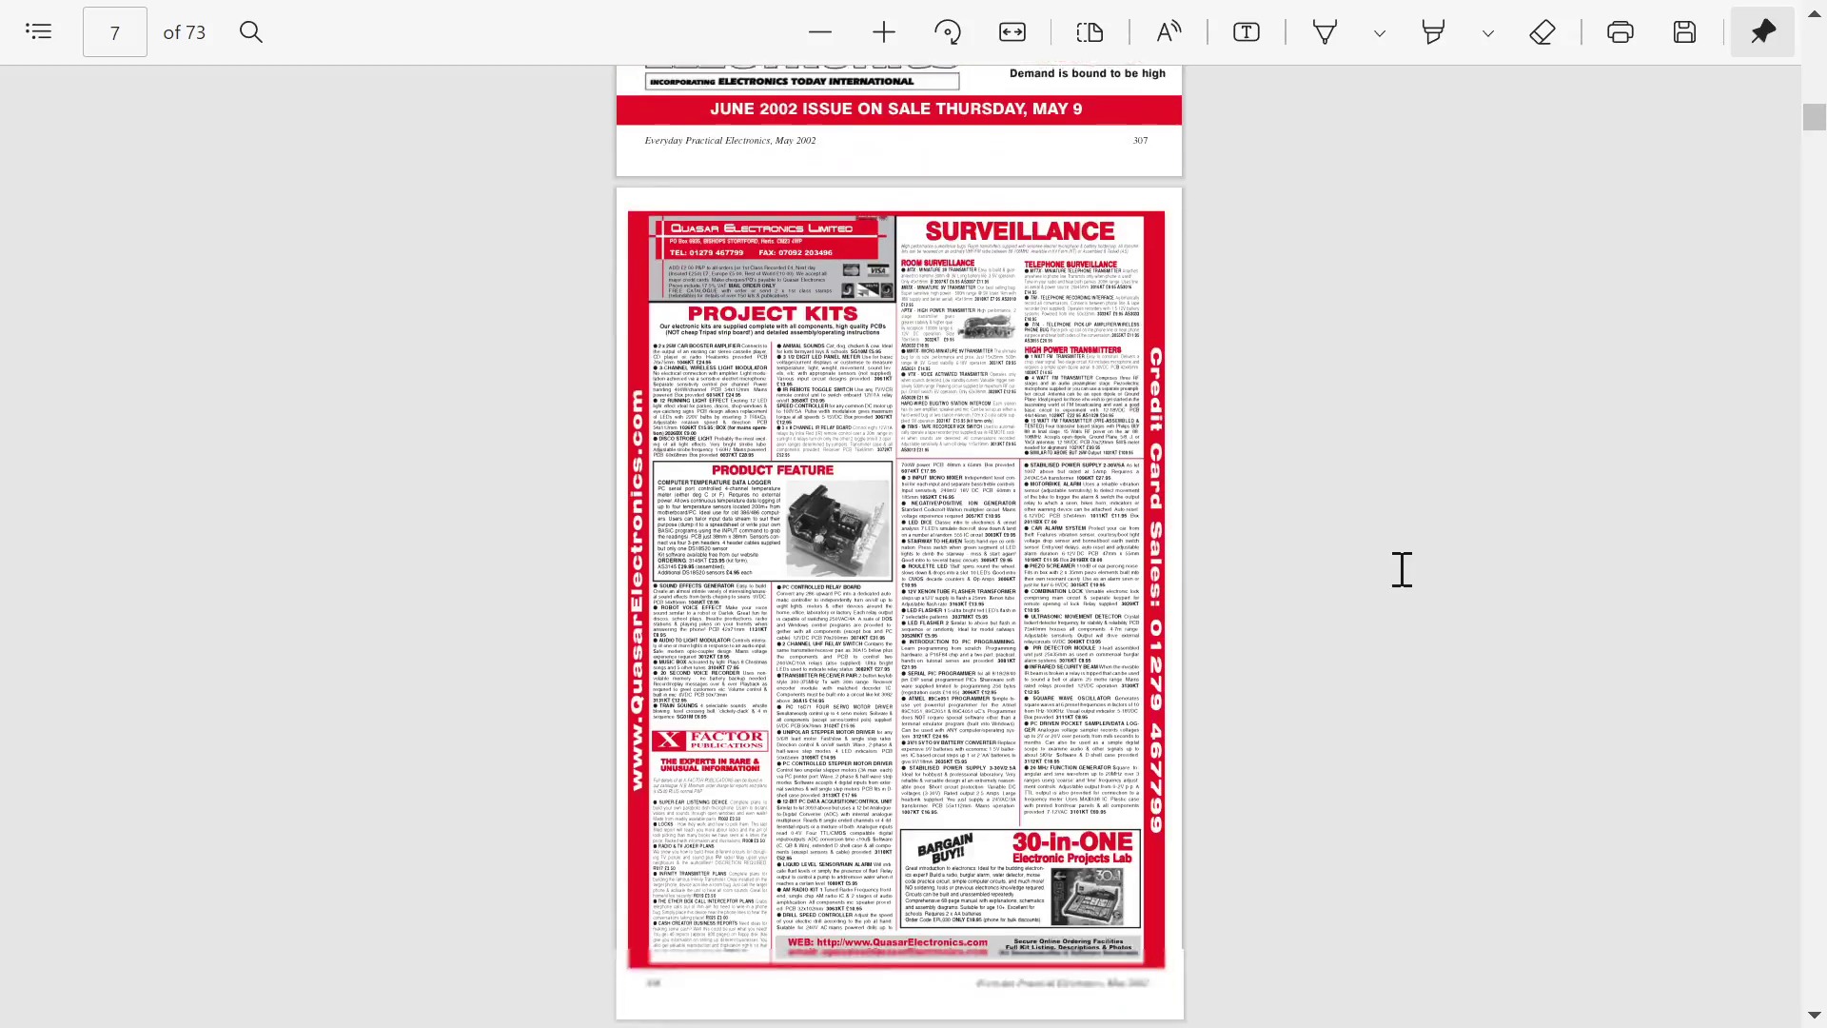
{"action": "scroll", "coordinate": [1402, 569], "scroll_direction": "down", "scroll_amount": 8}
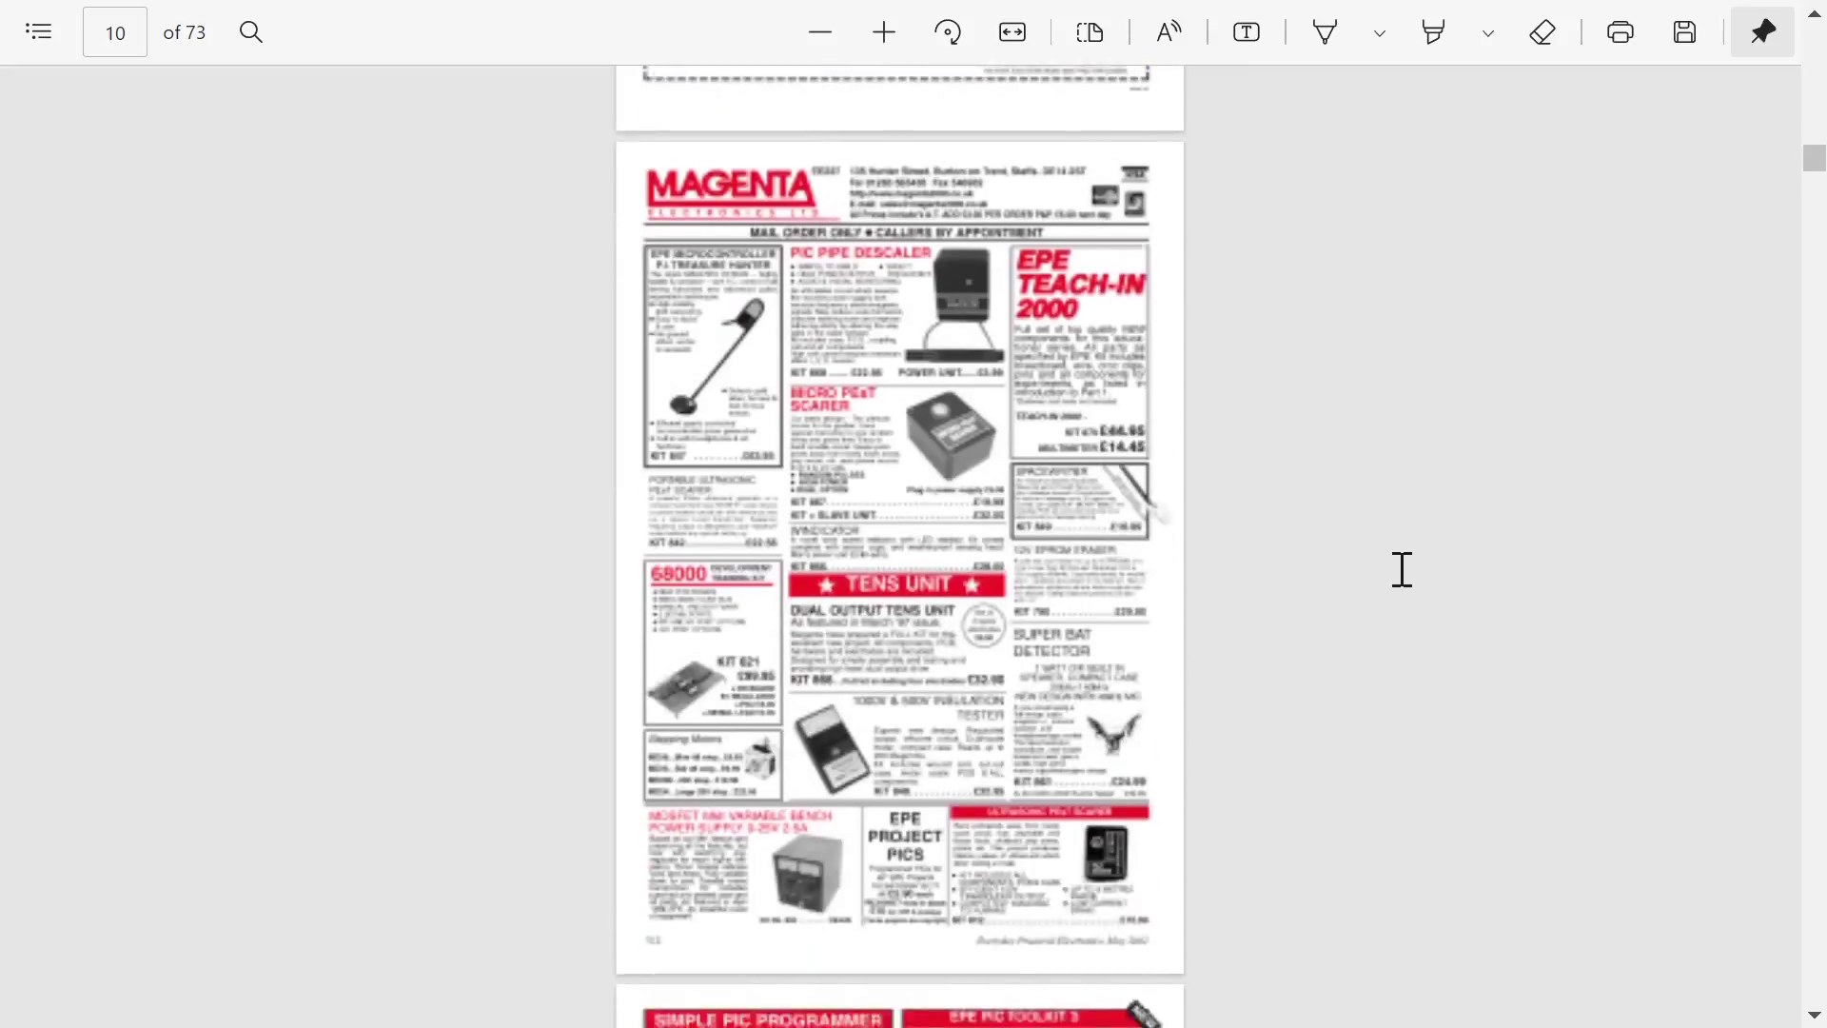
{"action": "scroll", "coordinate": [1402, 569], "scroll_direction": "up", "scroll_amount": 2}
{"action": "scroll", "coordinate": [1402, 569], "scroll_direction": "up", "scroll_amount": 5}
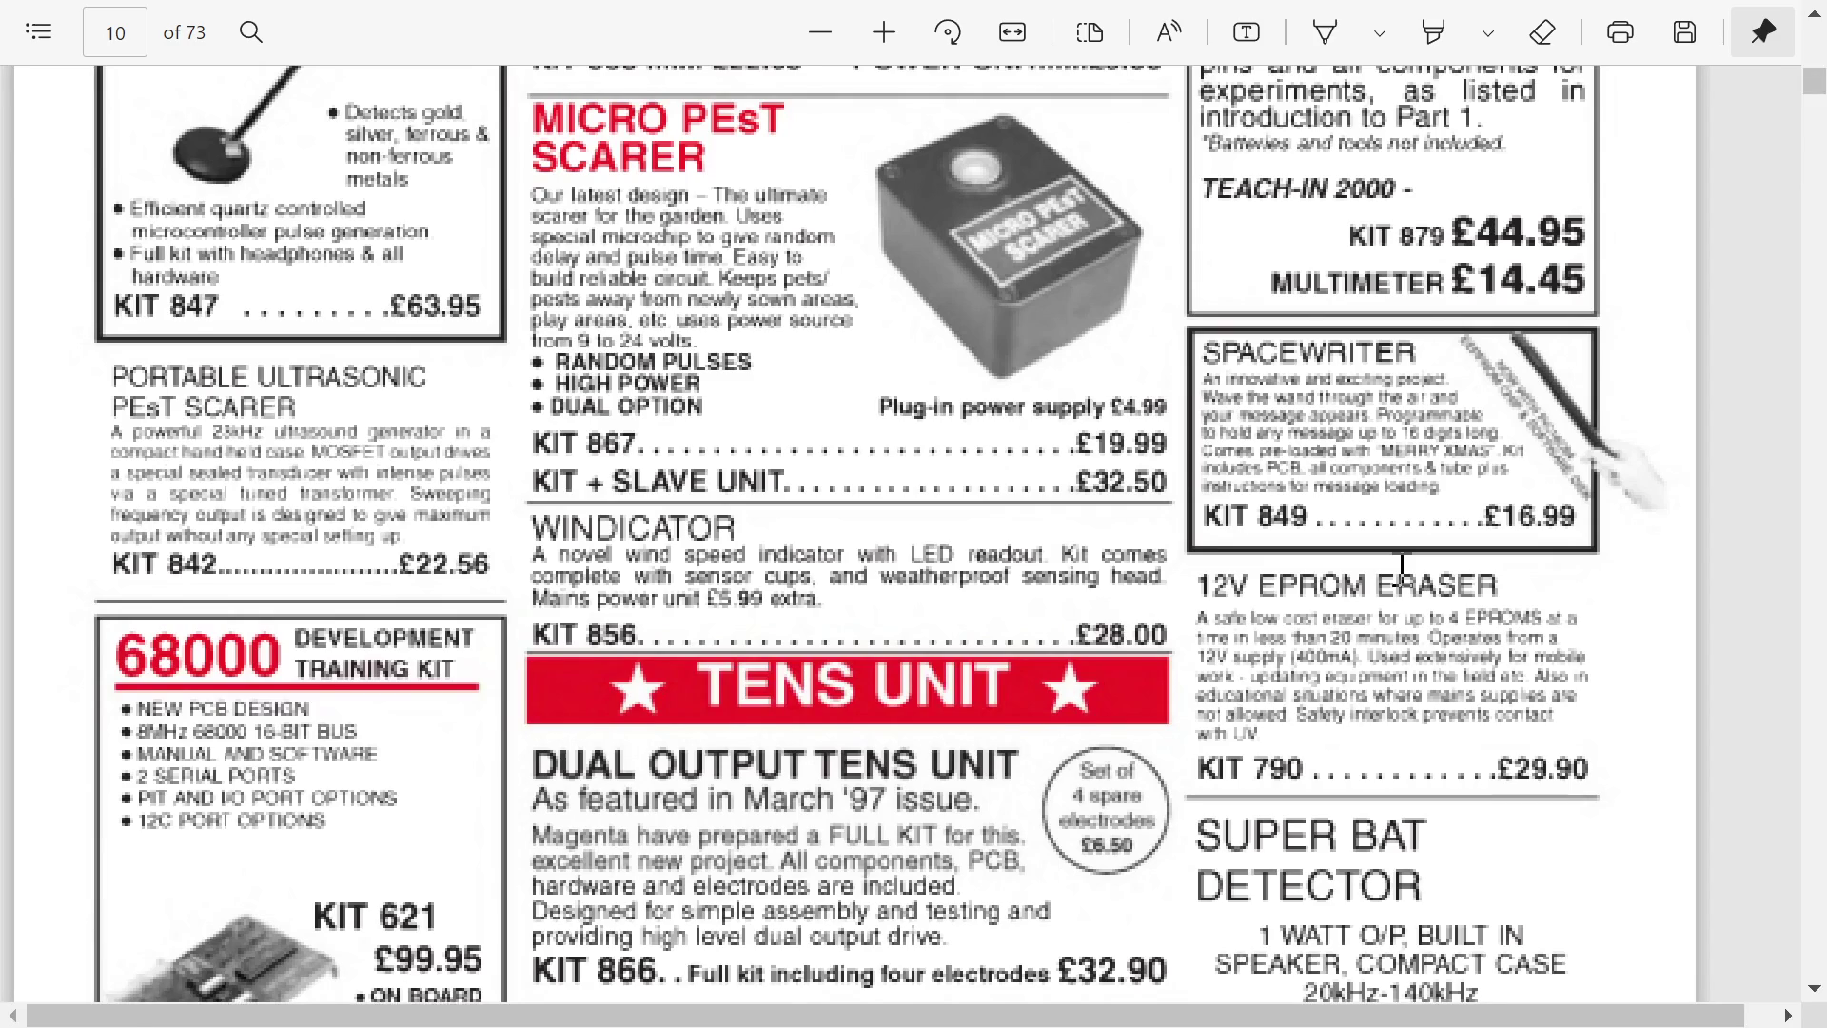
{"action": "scroll", "coordinate": [1402, 569], "scroll_direction": "down", "scroll_amount": 20}
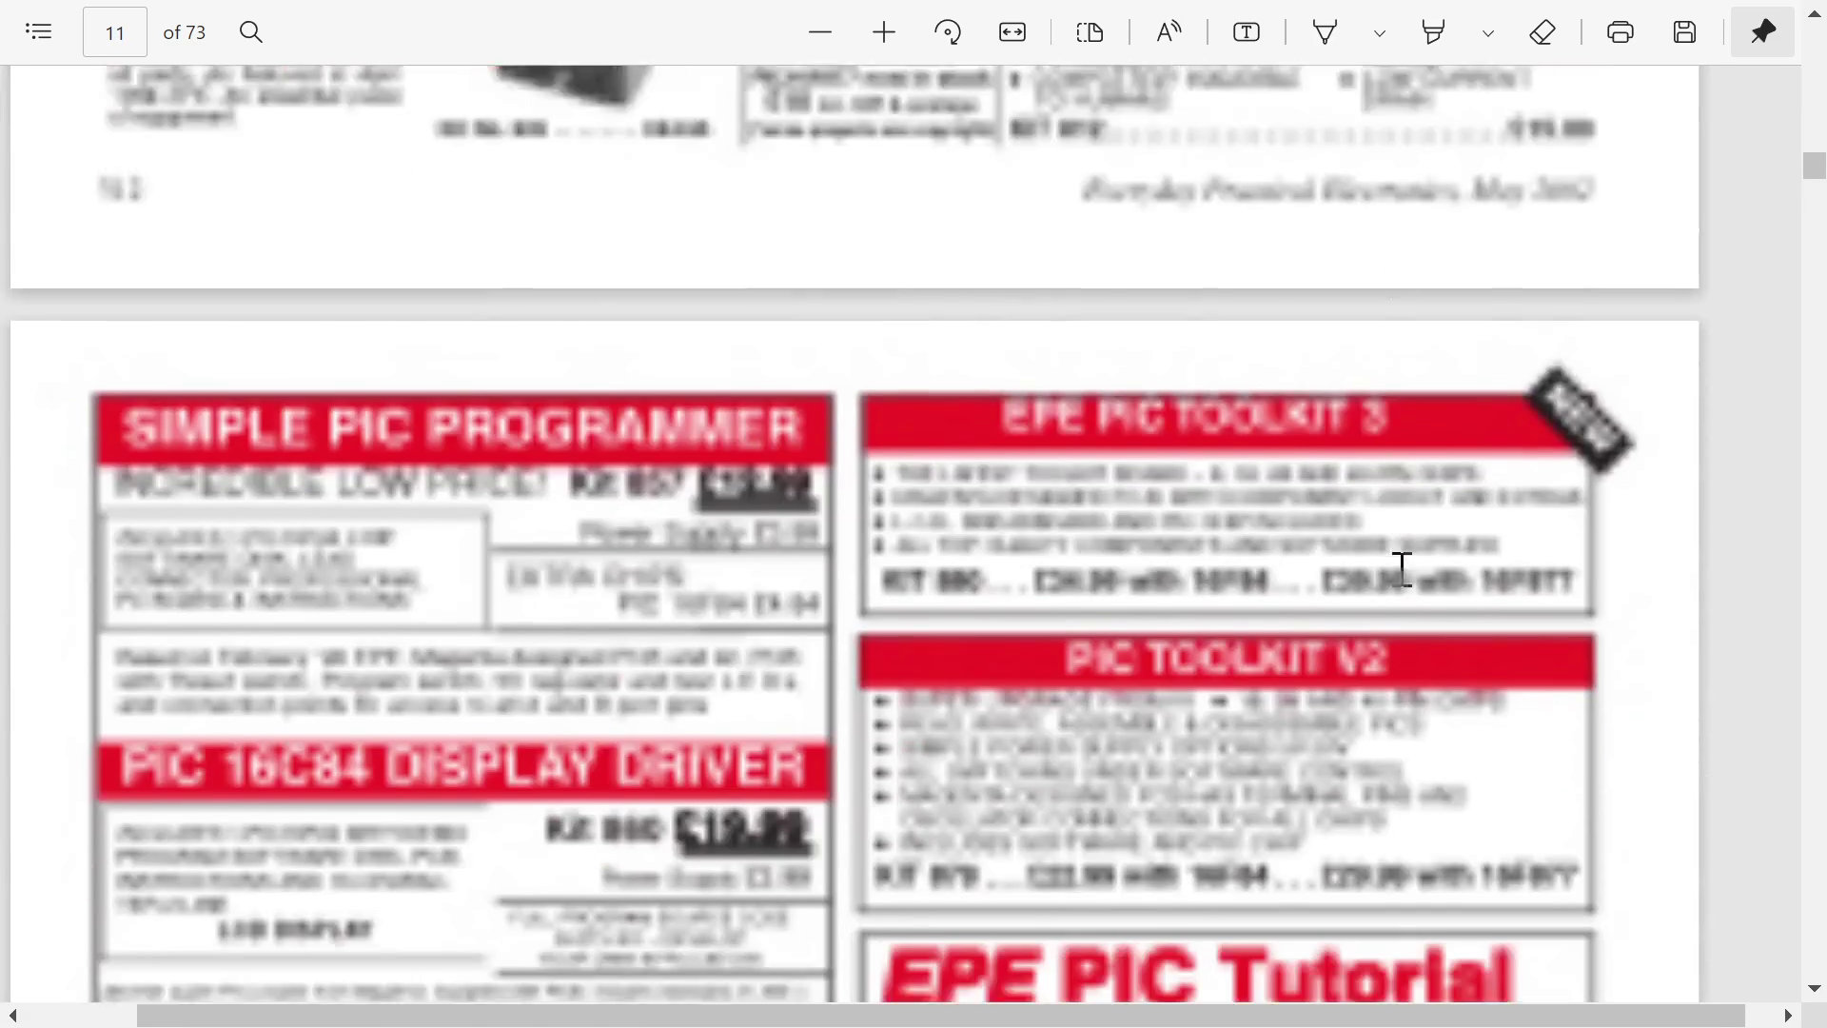
{"action": "scroll", "coordinate": [1402, 569], "scroll_direction": "down", "scroll_amount": 20}
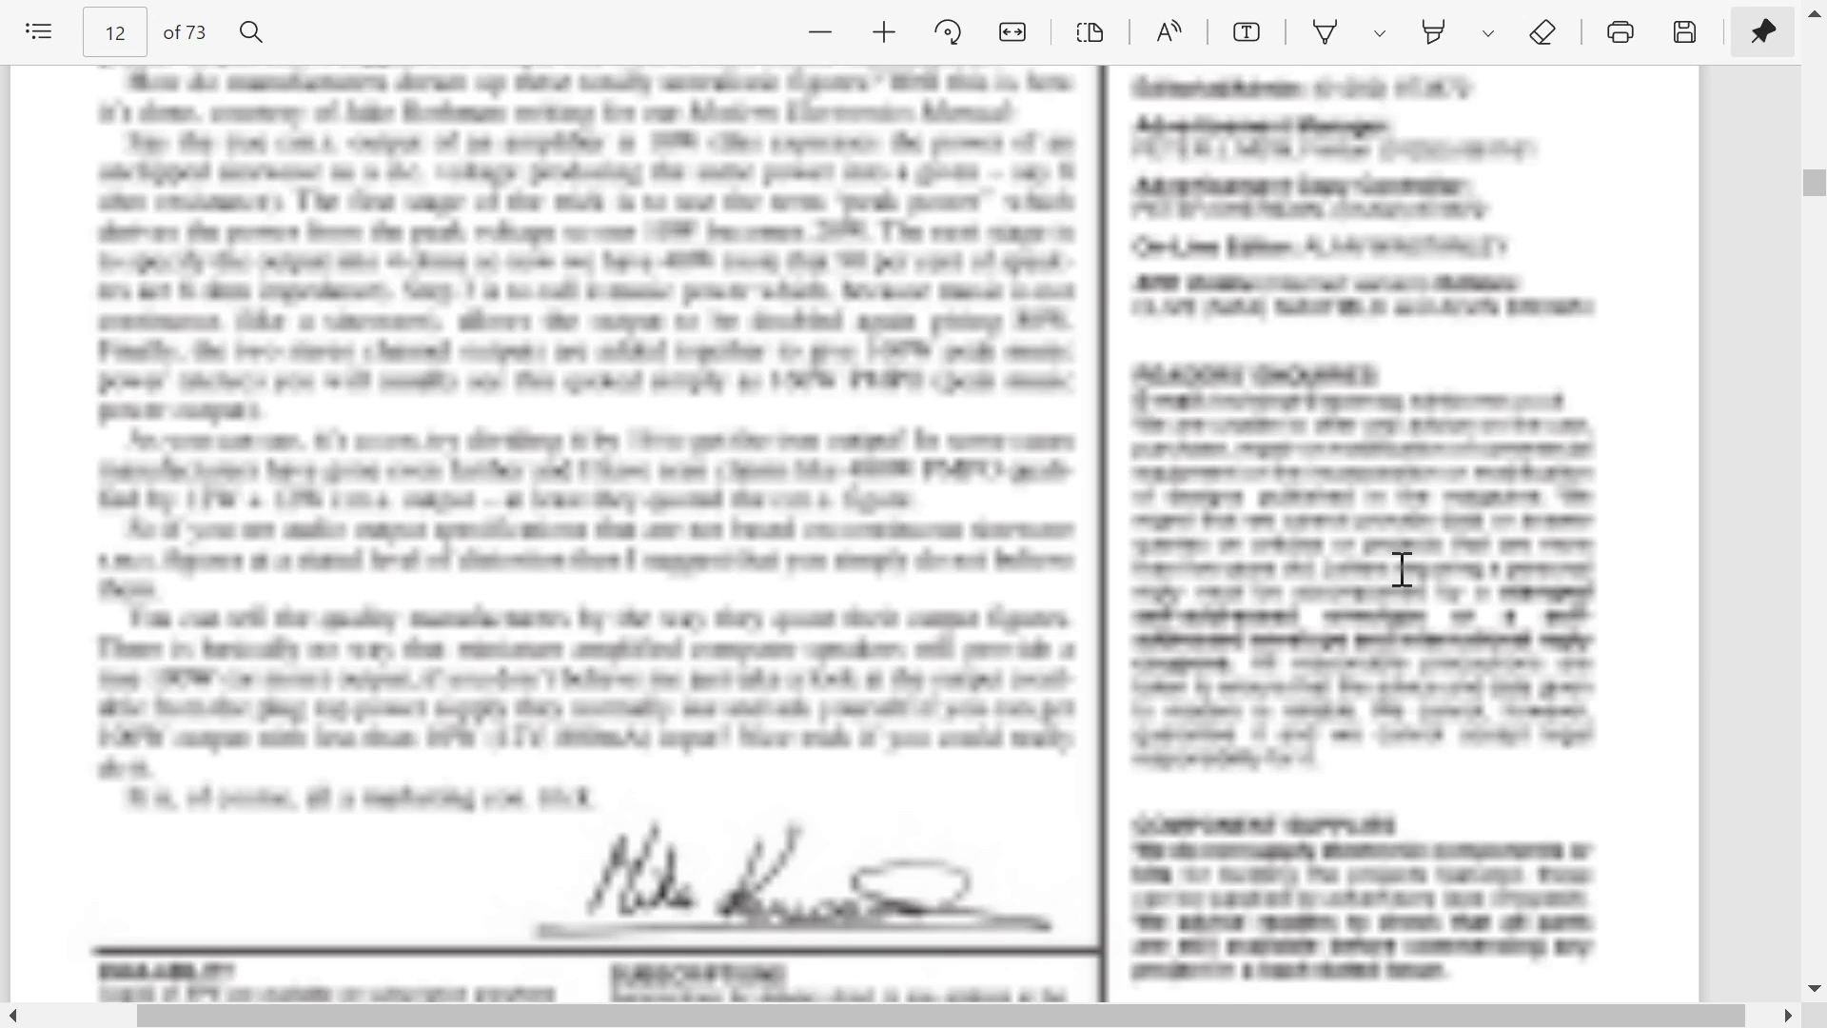
{"action": "scroll", "coordinate": [1402, 569], "scroll_direction": "up", "scroll_amount": 3}
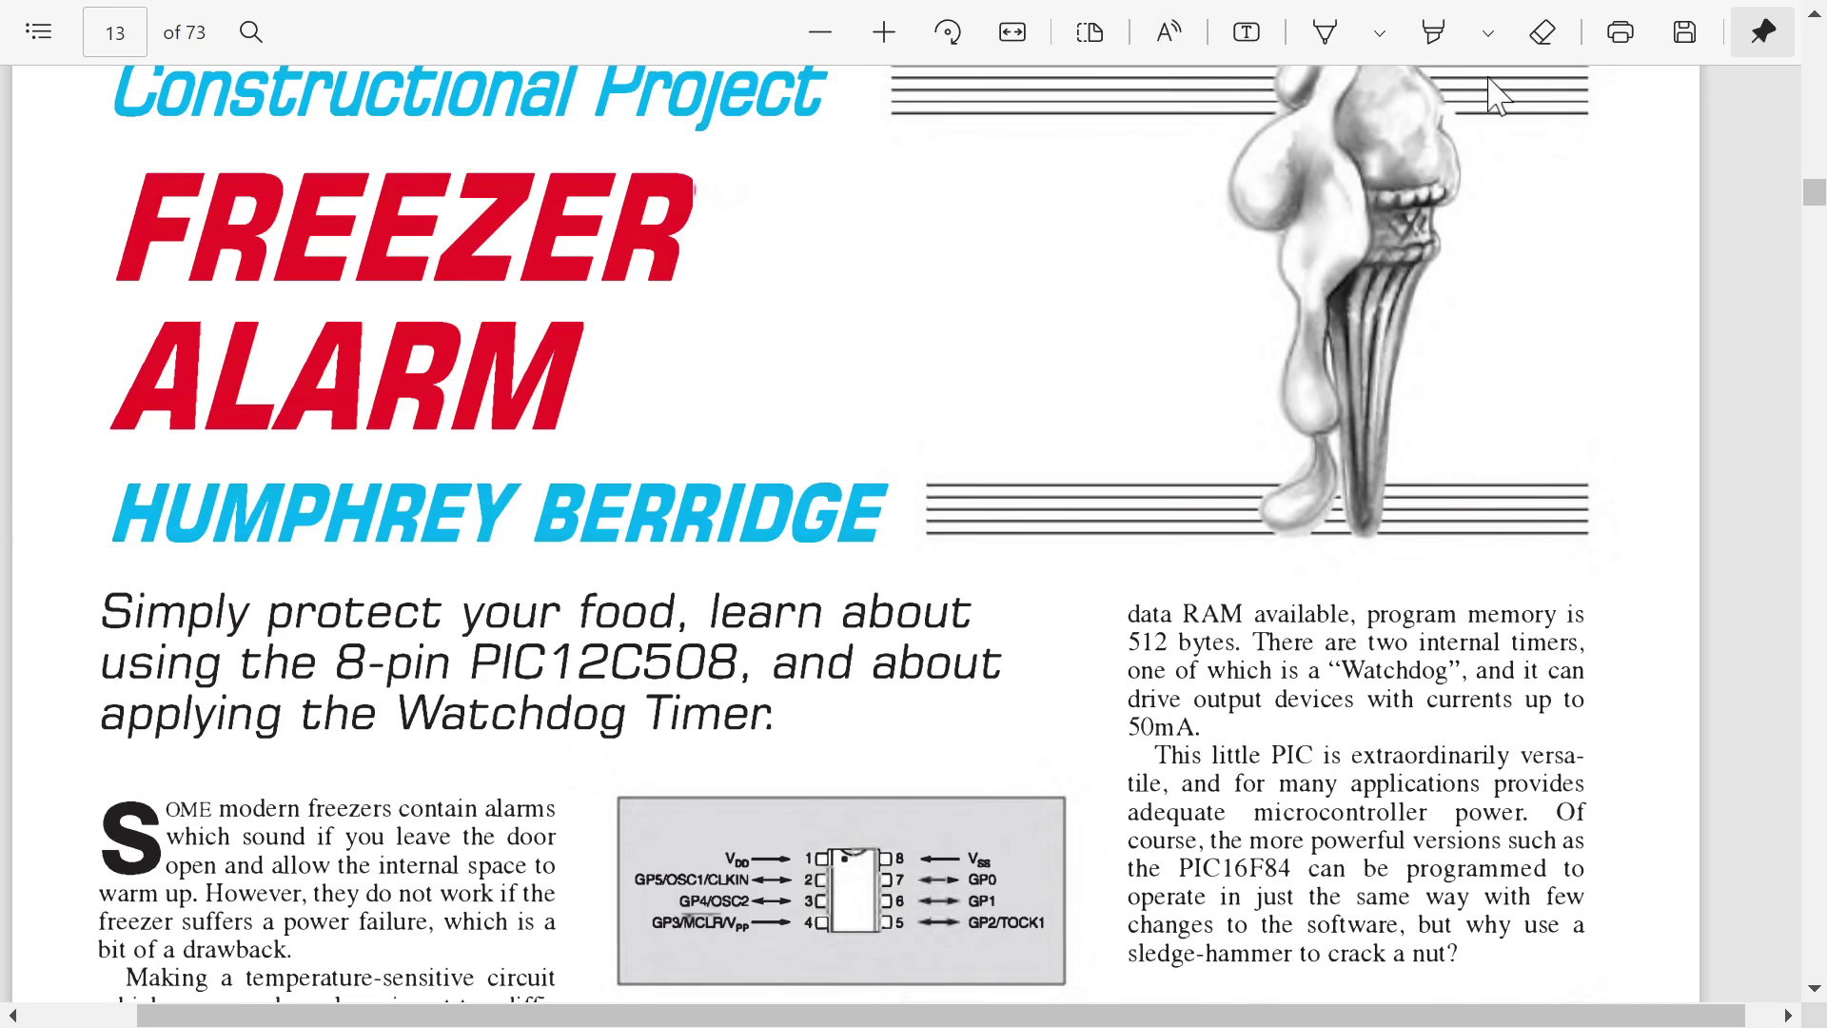
- Draw a blue ink circle around the Freezer Alarm byline and introductory summary
{"action": "left_click", "coordinate": [1333, 31]}
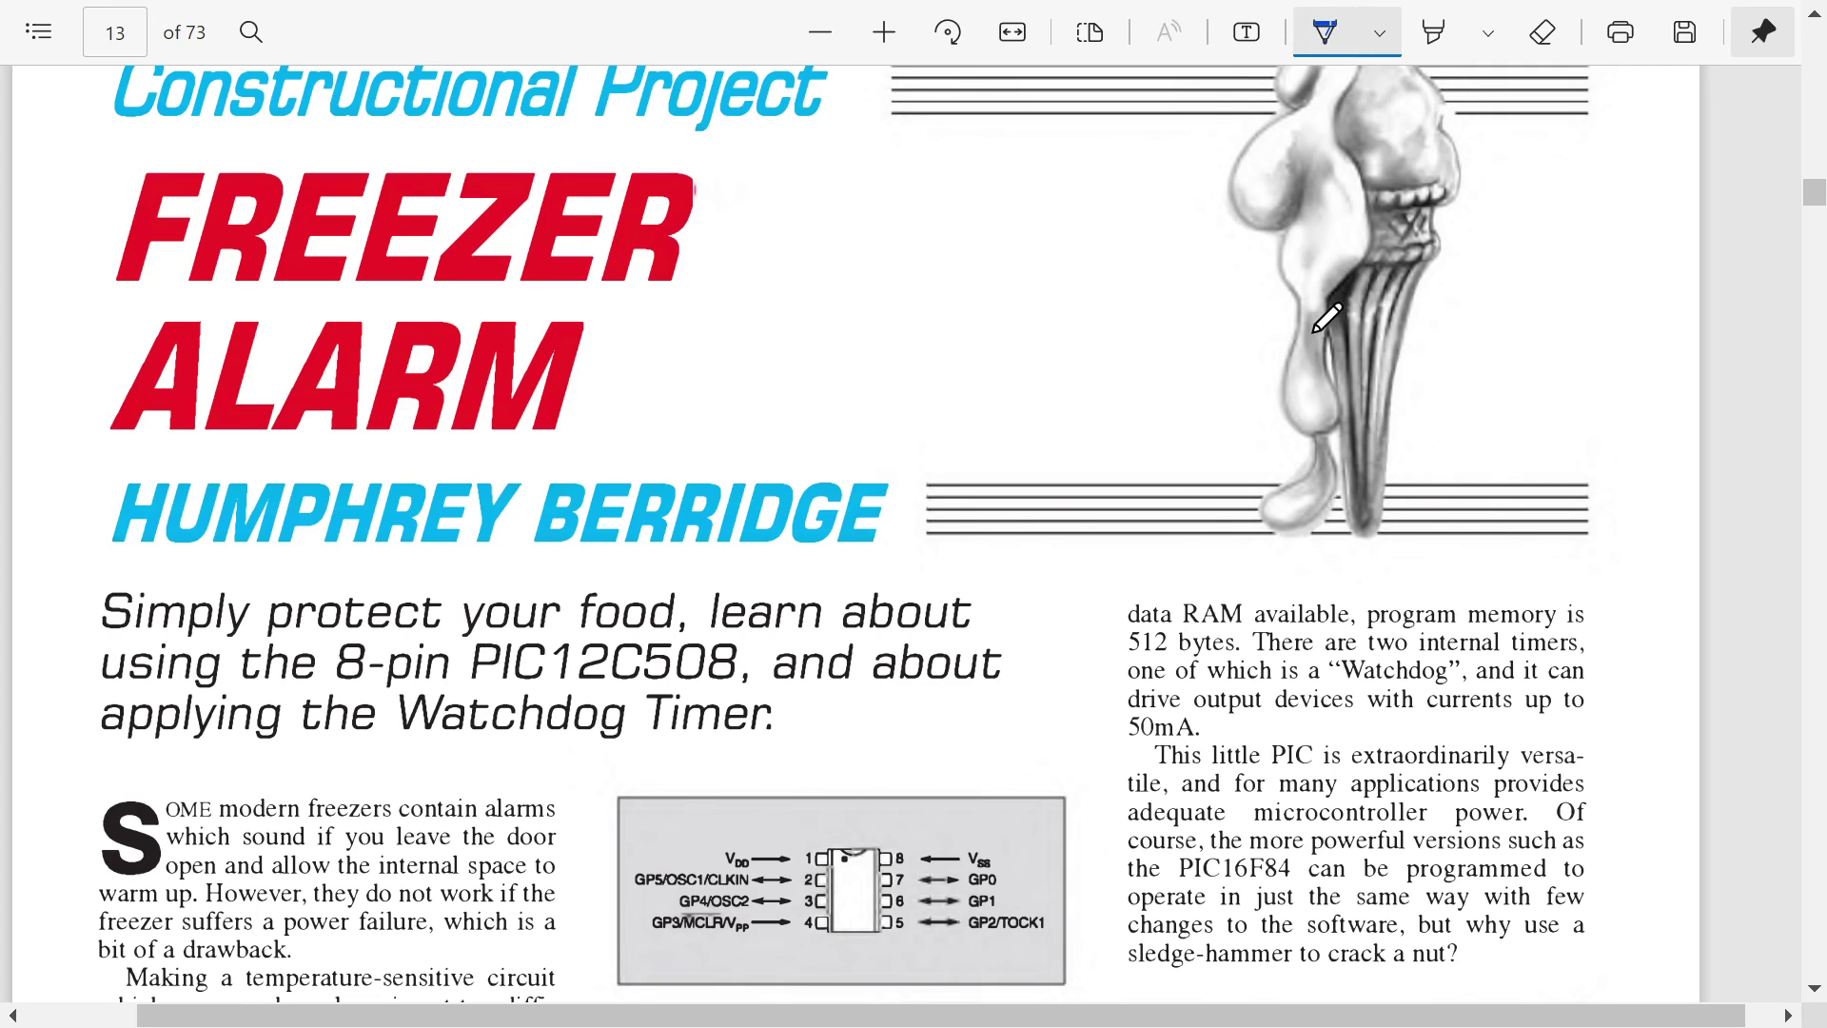
{"action": "mouse_move", "coordinate": [836, 372]}
{"action": "left_mouse_down"}
{"action": "mouse_move", "coordinate": [1021, 716]}
{"action": "mouse_move", "coordinate": [647, 461]}
{"action": "left_mouse_up"}
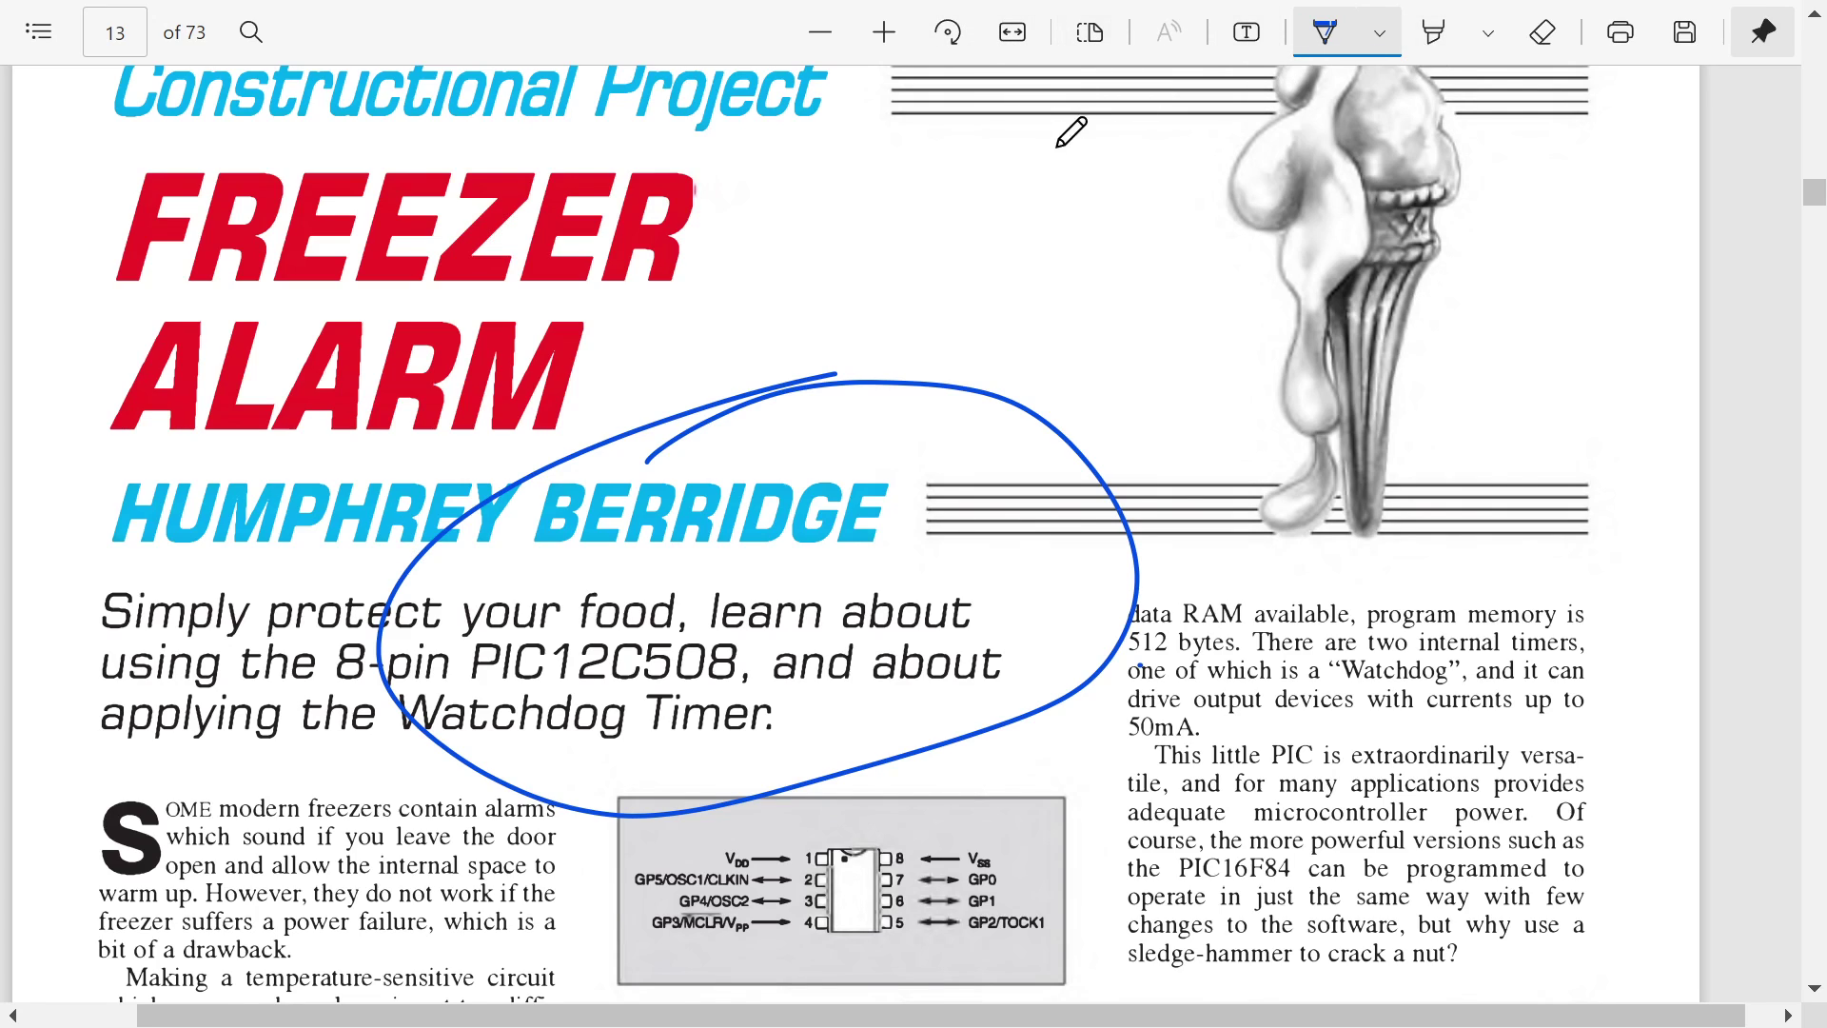
{"action": "left_click", "coordinate": [1171, 365]}
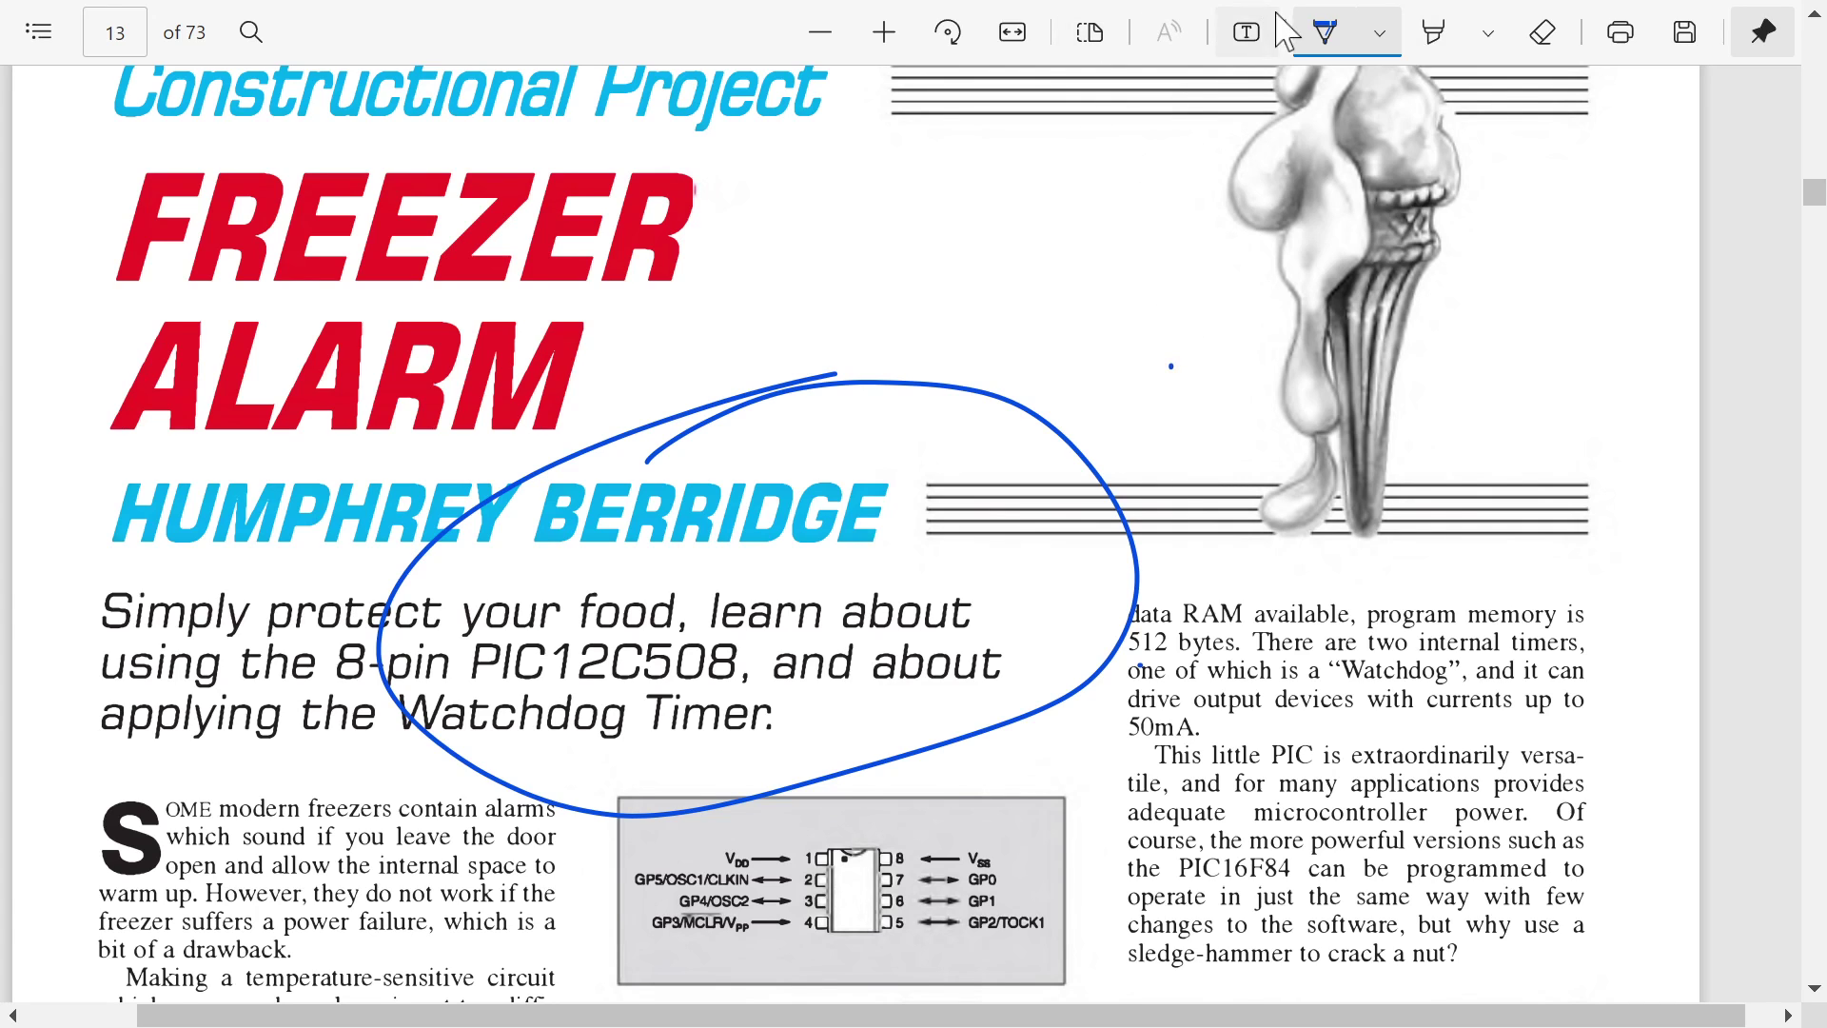
- Zoom in slightly and continue down to page 14
{"action": "left_click", "coordinate": [884, 32]}
{"action": "scroll", "coordinate": [1076, 452], "scroll_direction": "down", "scroll_amount": 5}
{"action": "scroll", "coordinate": [1073, 445], "scroll_direction": "down", "scroll_amount": 15}
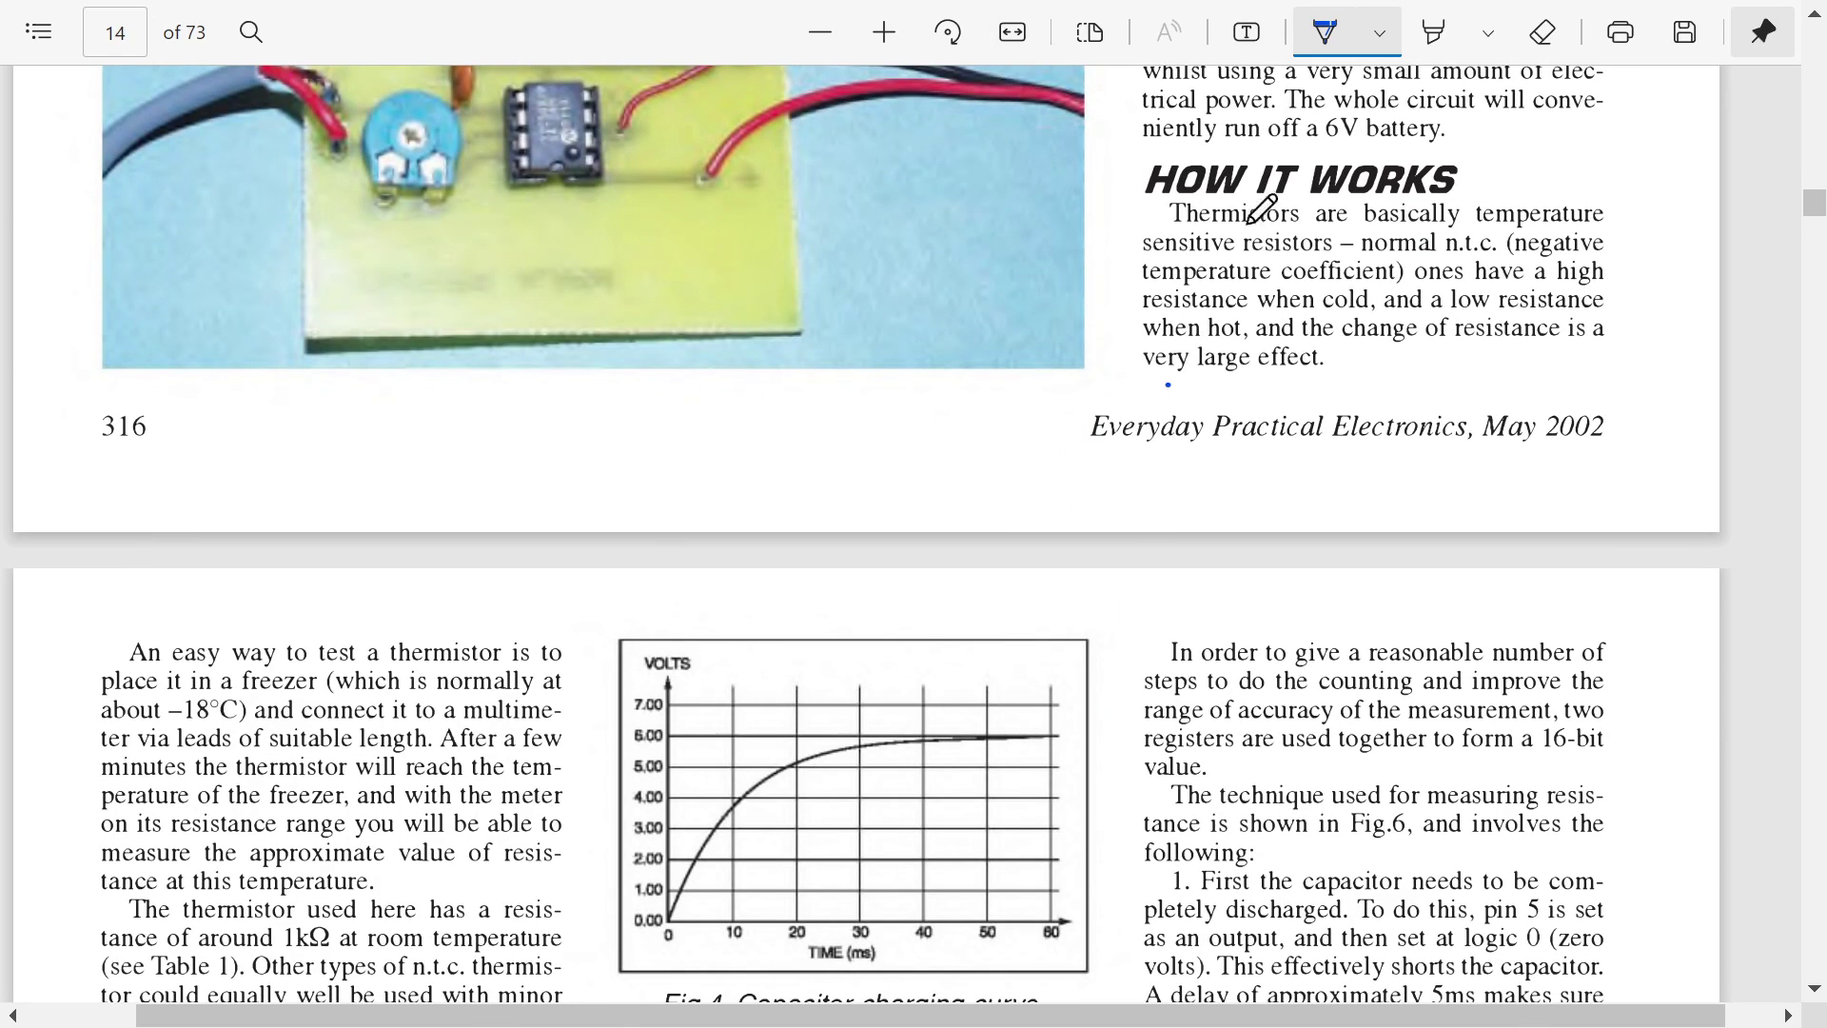
{"action": "mouse_move", "coordinate": [1776, 14]}
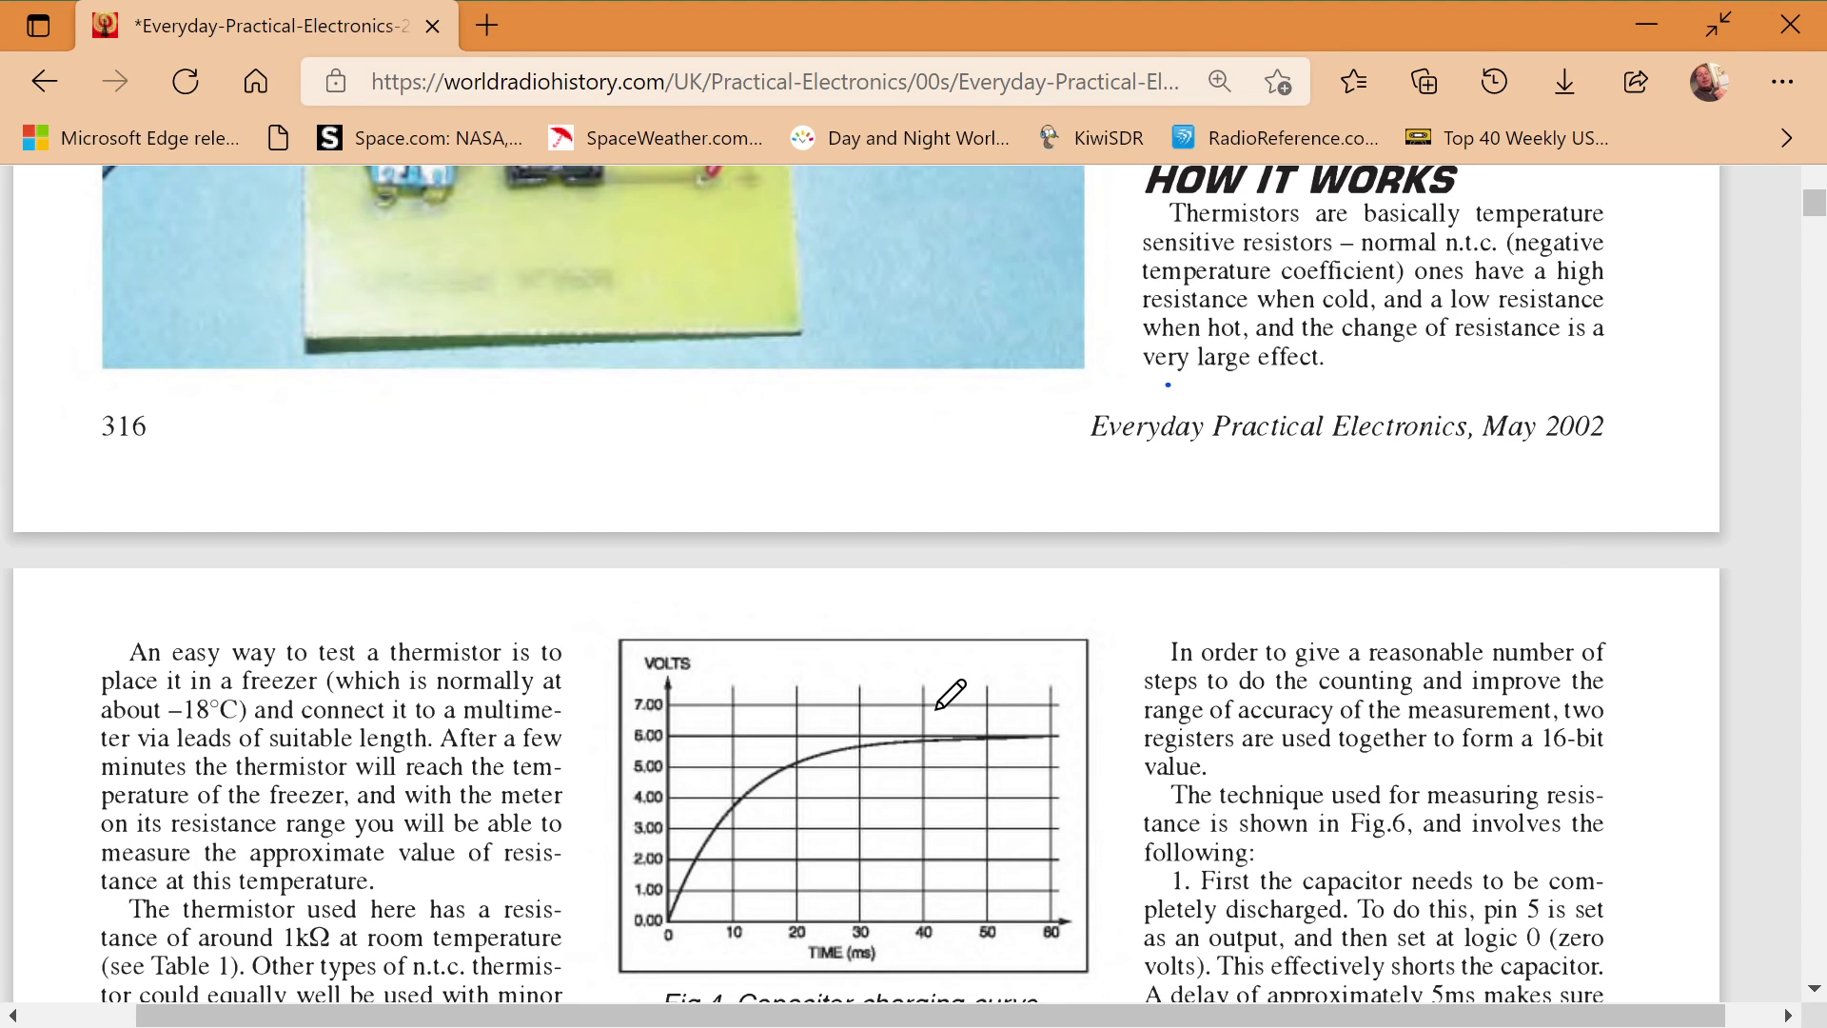
- Leave full screen, close the PDF discarding its ink changes, then close the Google window
{"action": "scroll", "coordinate": [1003, 738], "scroll_direction": "down", "scroll_amount": 10}
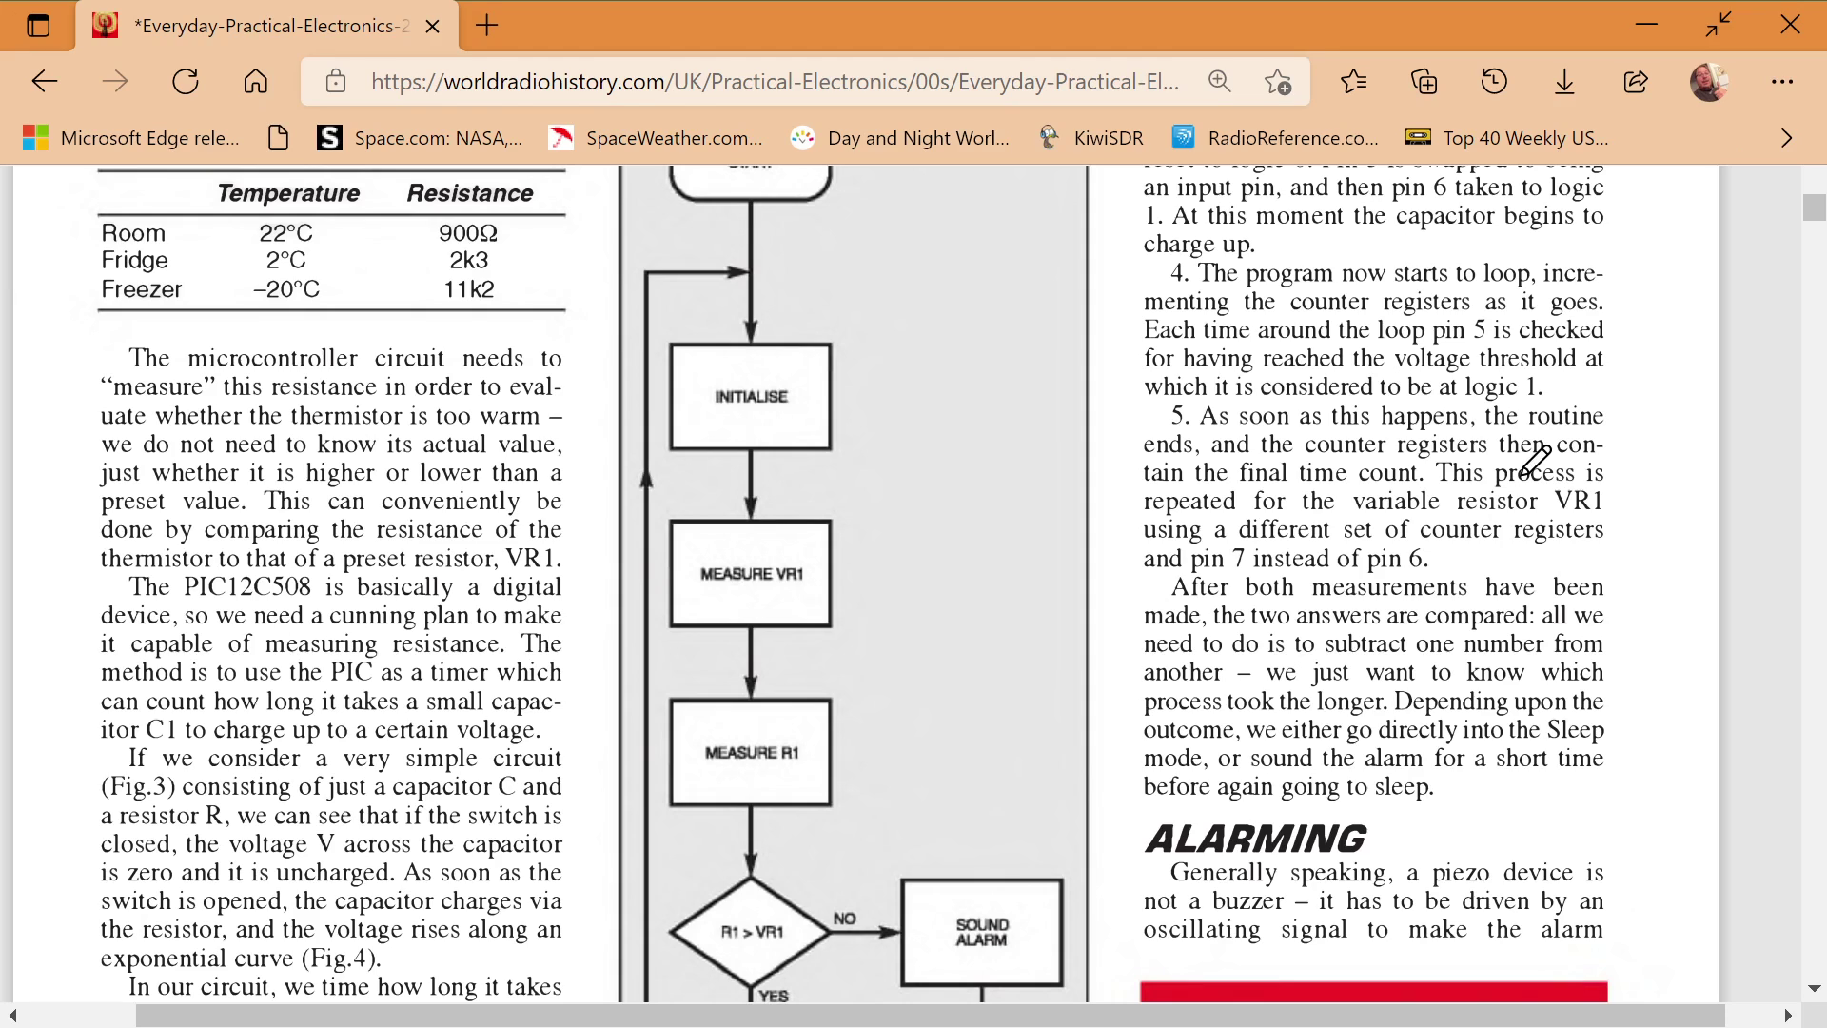
{"action": "key", "text": "F11"}
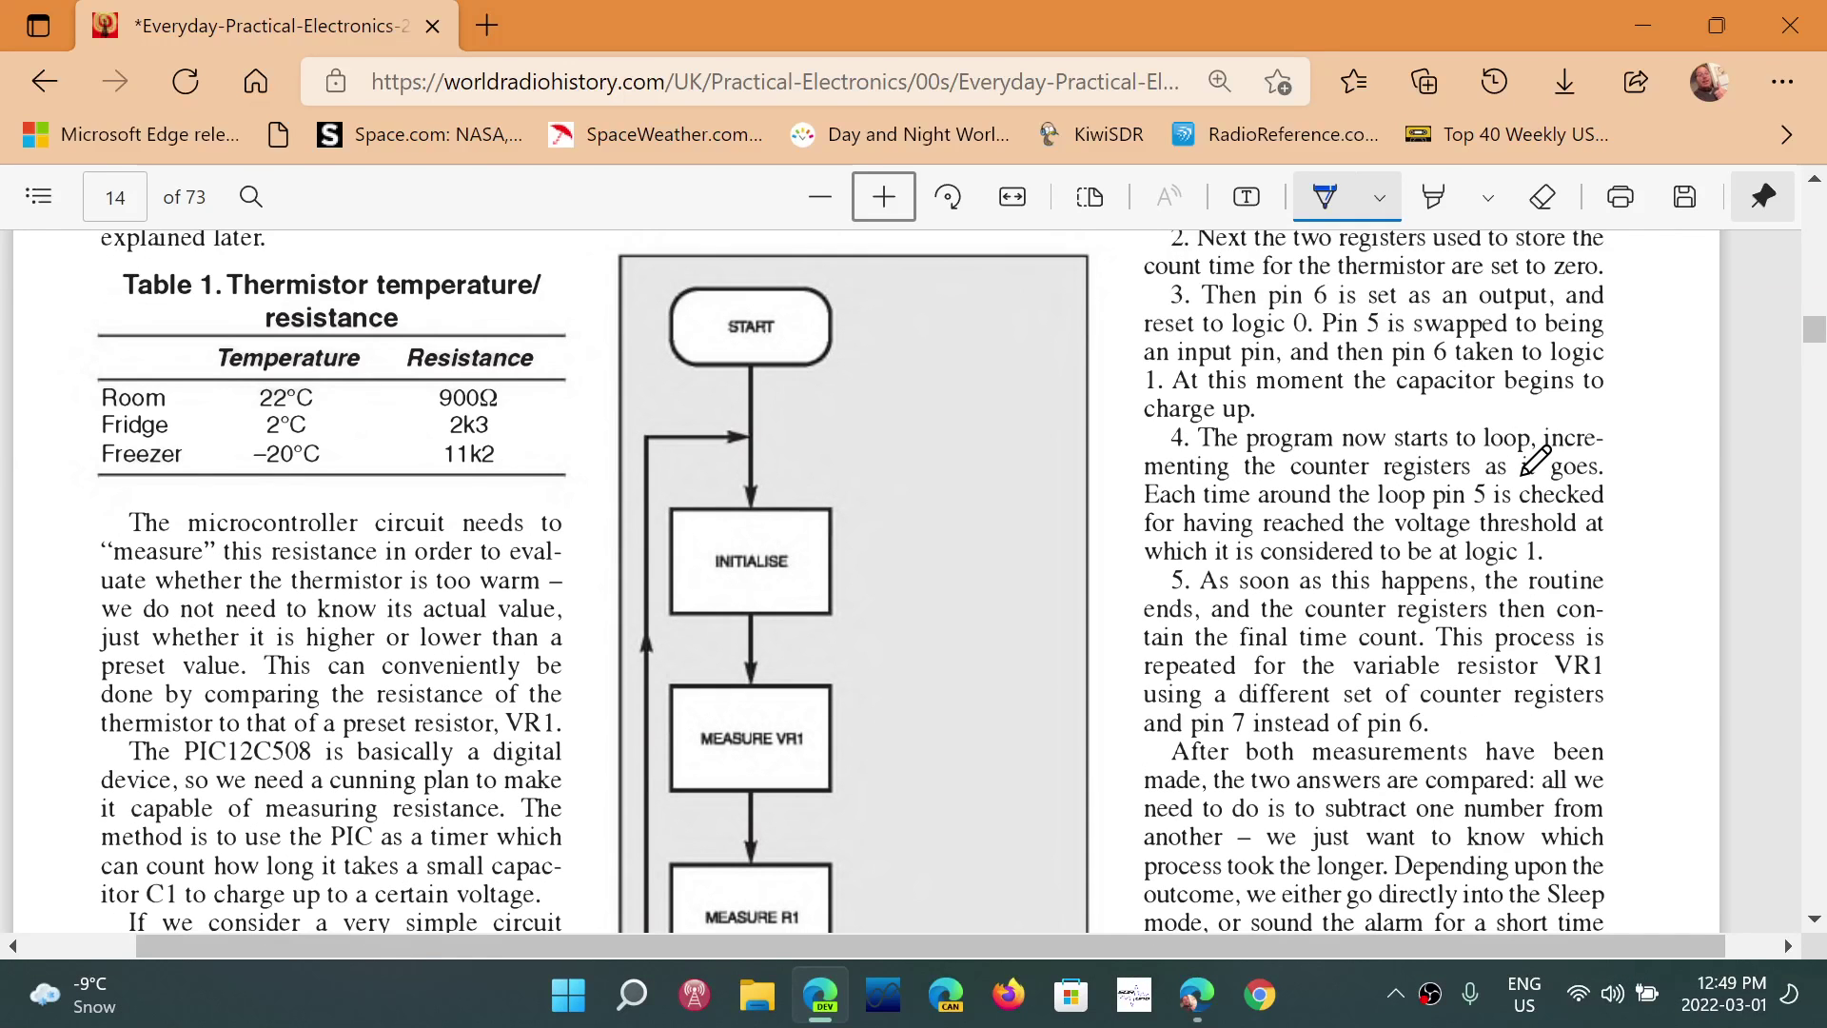
{"action": "left_click", "coordinate": [1805, 24]}
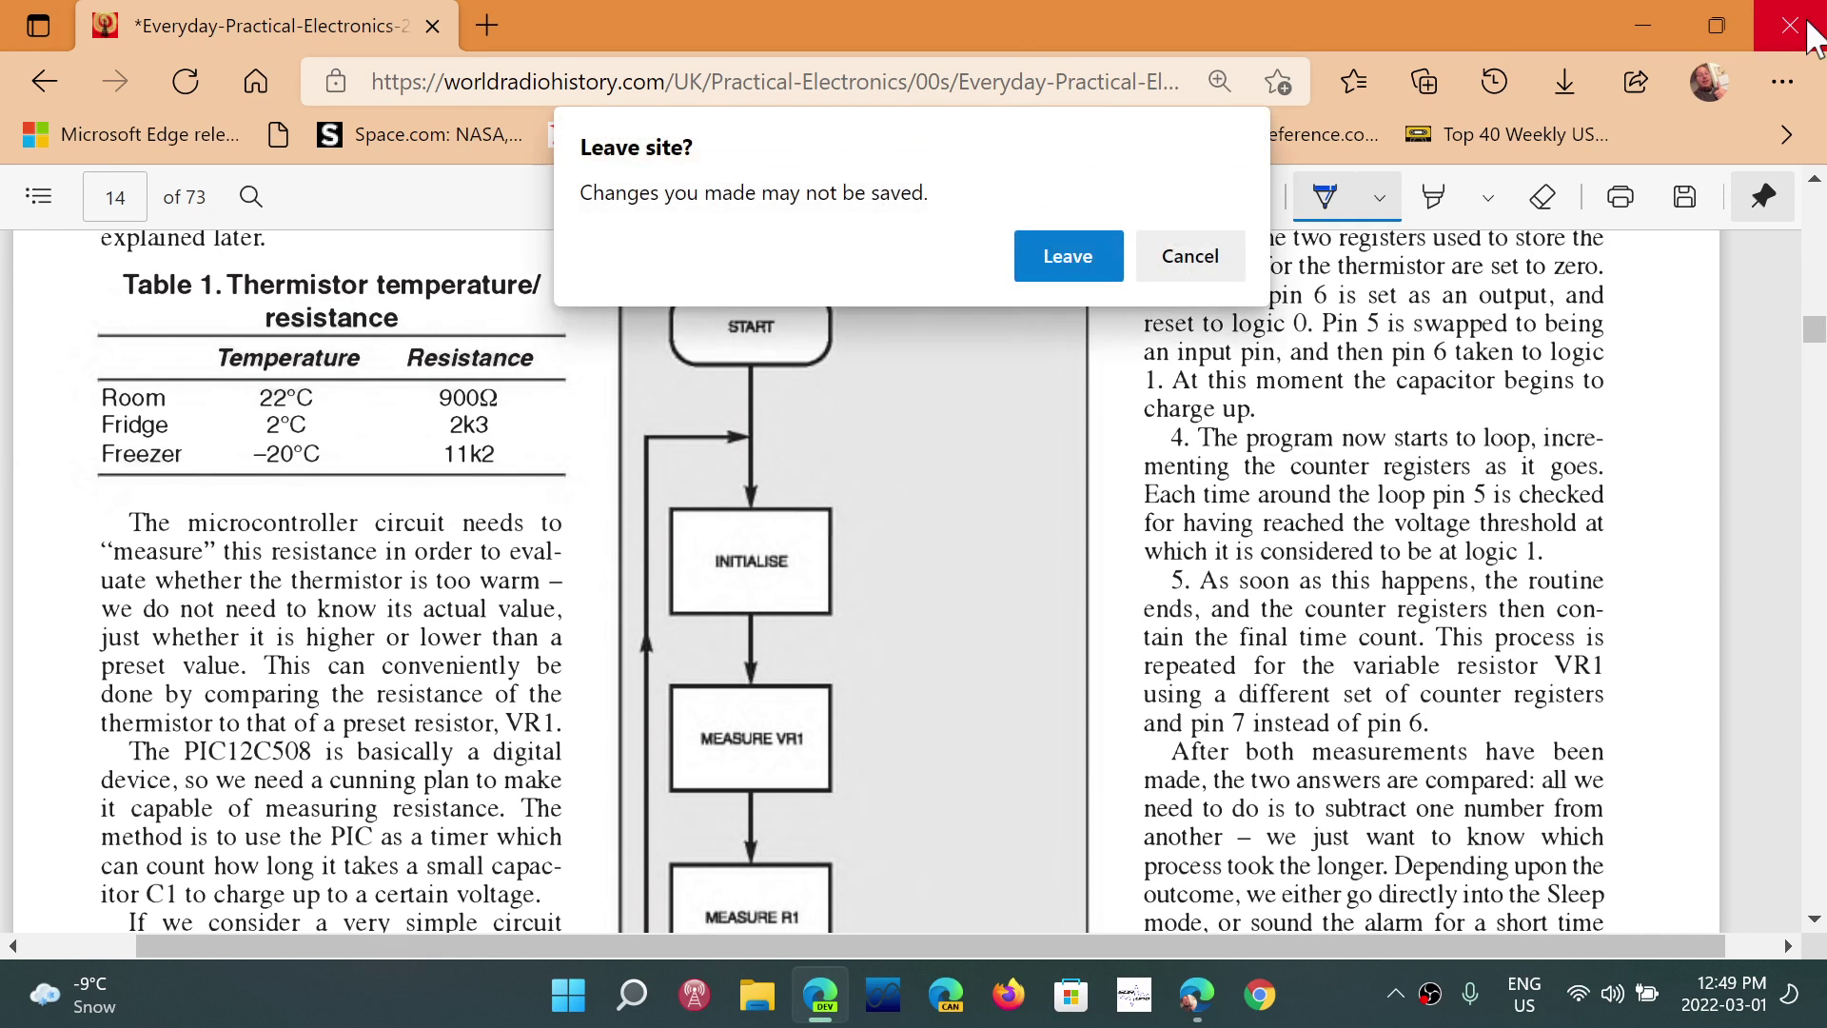
{"action": "left_click", "coordinate": [1068, 255]}
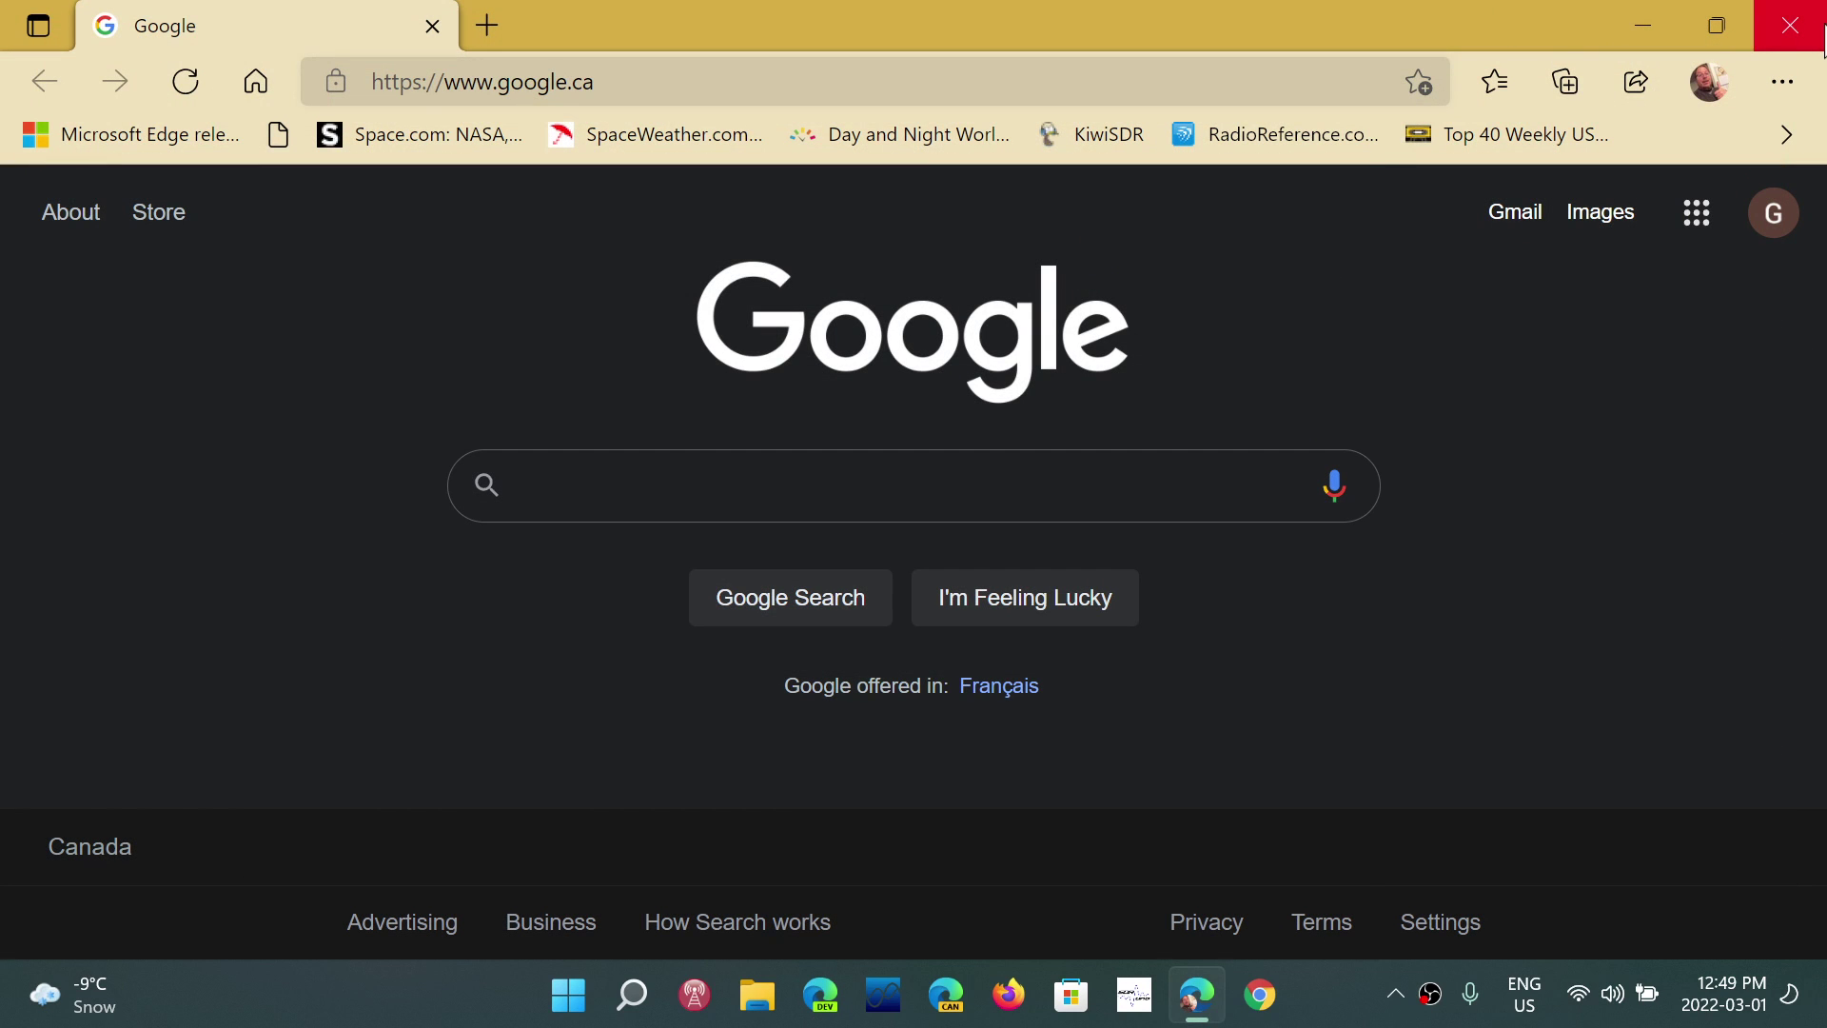
{"action": "left_click", "coordinate": [1791, 26]}
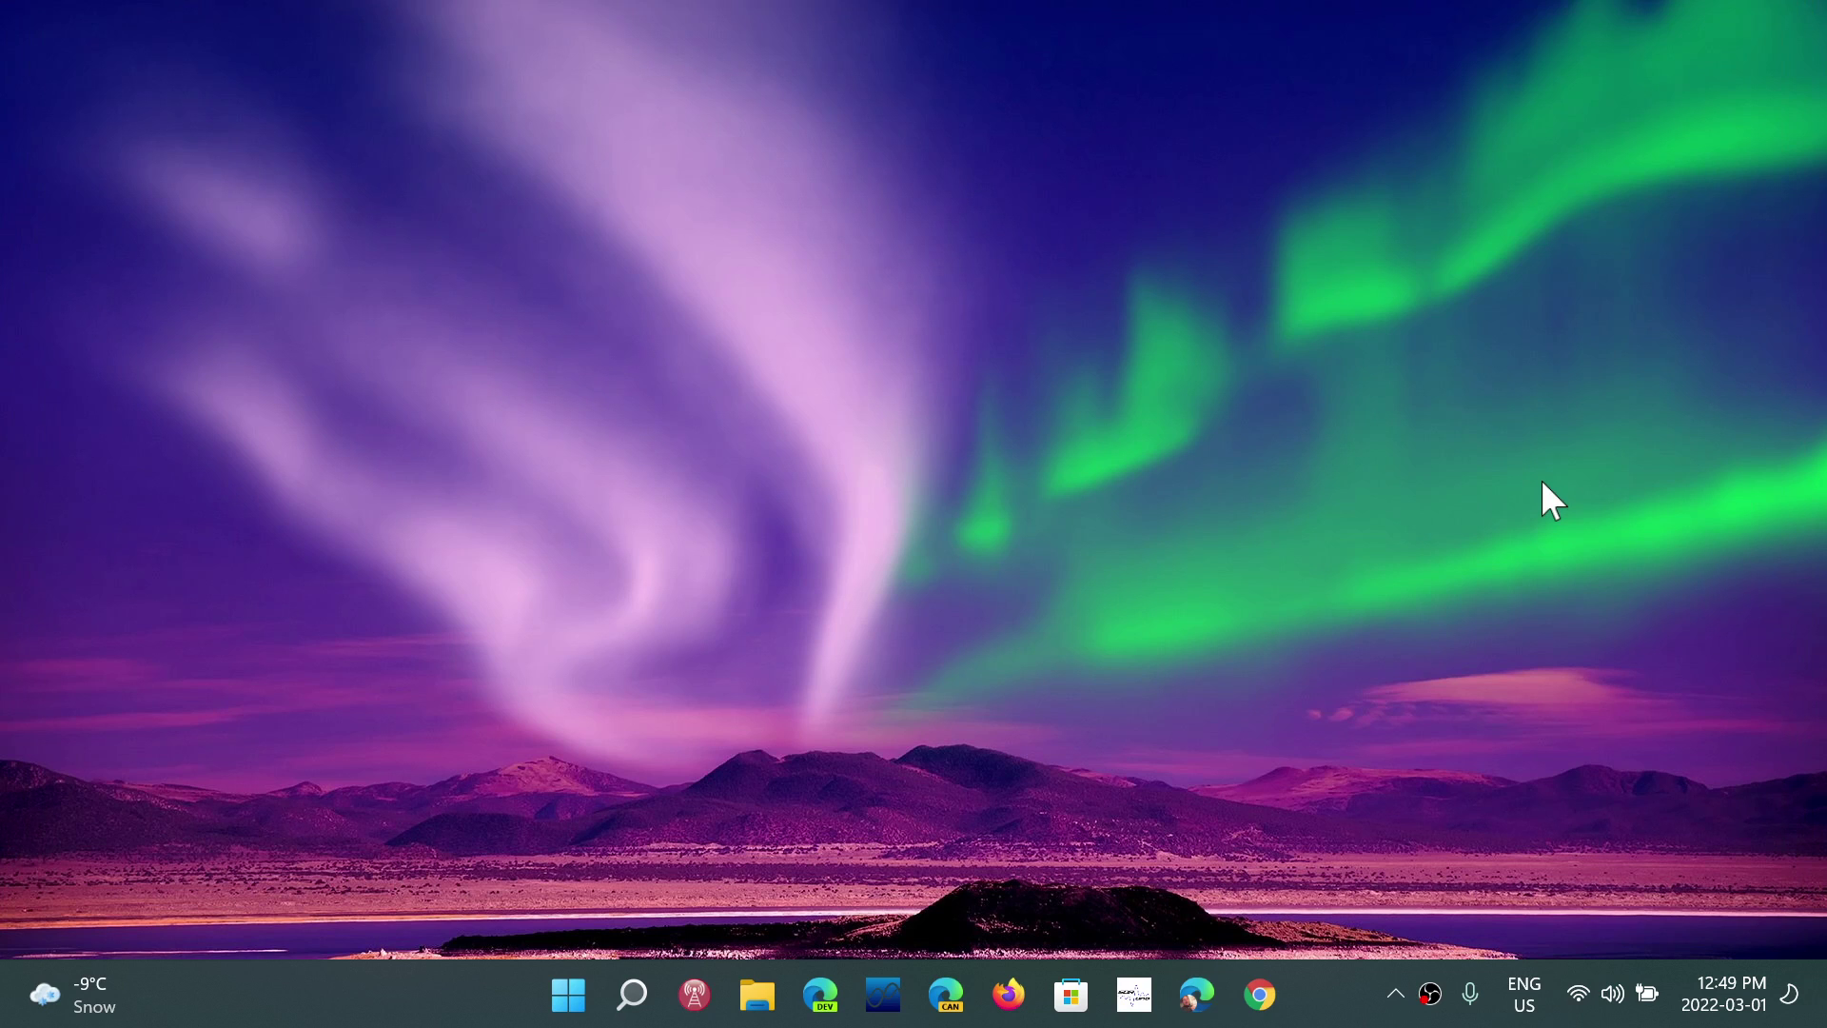